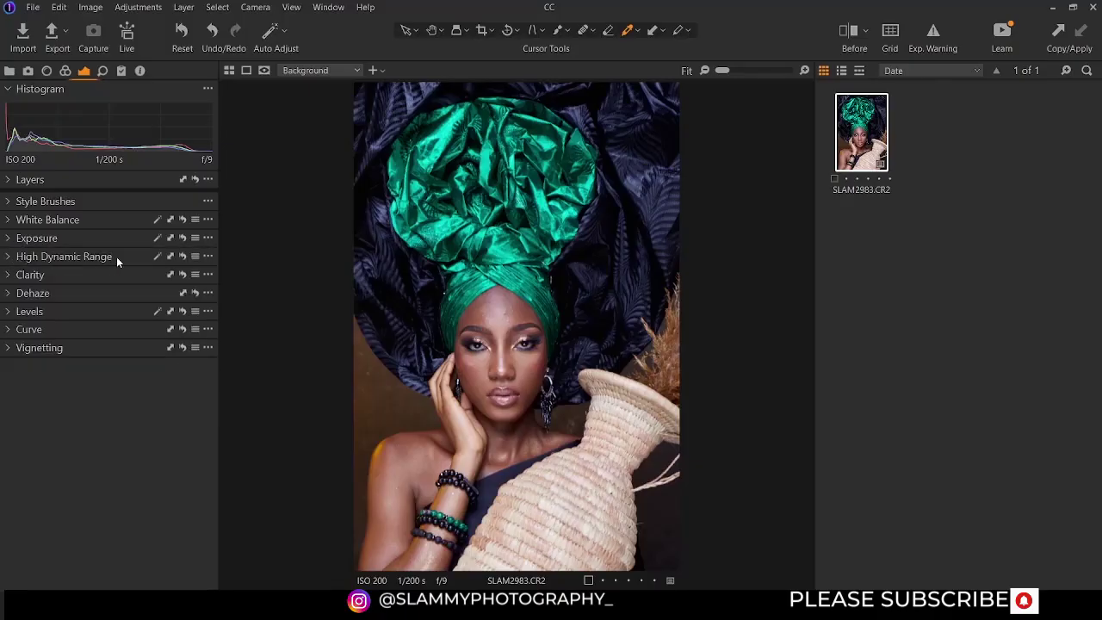
# In the High Dynamic Range settings, set Highlight to -100 and Shadow to 24 after testing both Shadow extremes.
pyautogui.click(18, 258)
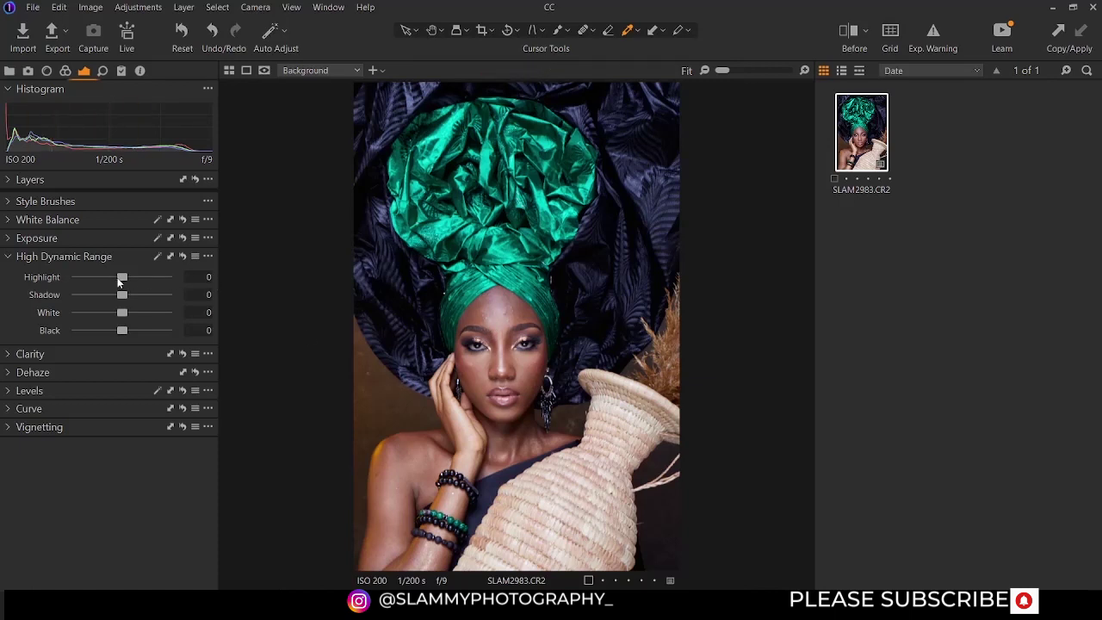
pyautogui.moveTo(122, 279)
pyautogui.mouseDown()
pyautogui.moveTo(158, 278)
pyautogui.moveTo(103, 281)
pyautogui.moveTo(162, 282)
pyautogui.moveTo(185, 292)
pyautogui.moveTo(120, 293)
pyautogui.moveTo(191, 304)
pyautogui.moveTo(122, 298)
pyautogui.mouseUp()
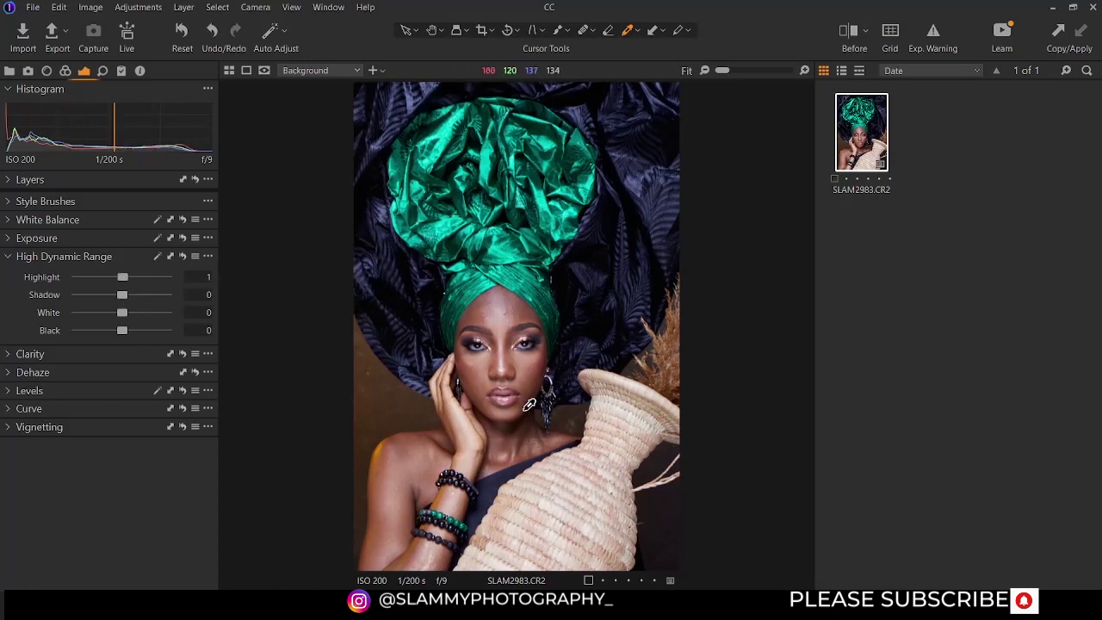
pyautogui.moveTo(124, 277); pyautogui.dragTo(10, 304)
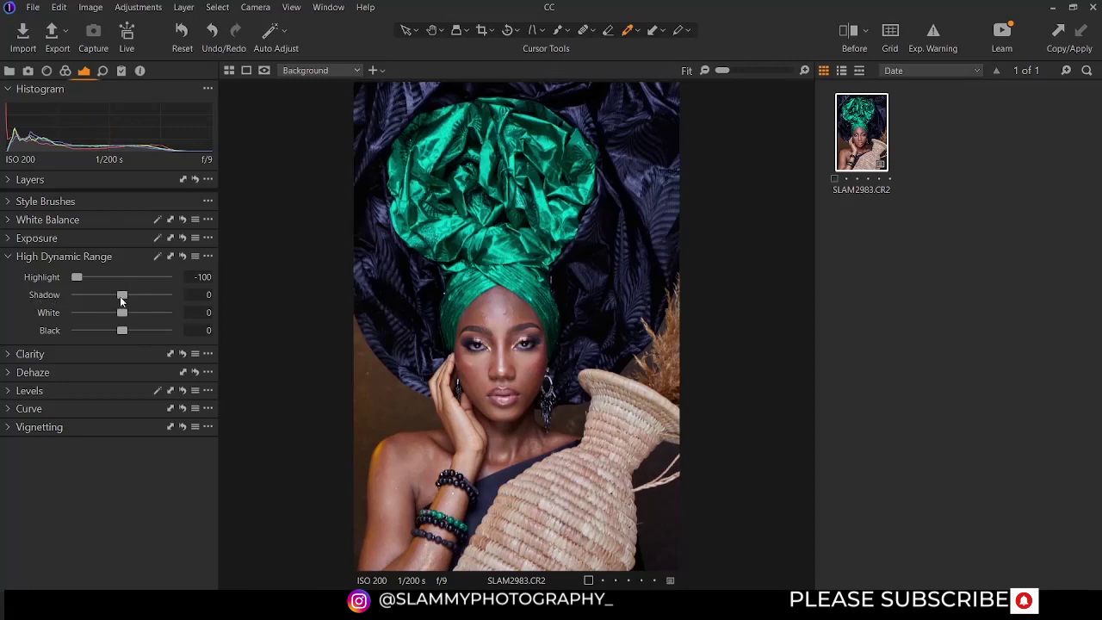
pyautogui.moveTo(122, 297); pyautogui.dragTo(76, 295)
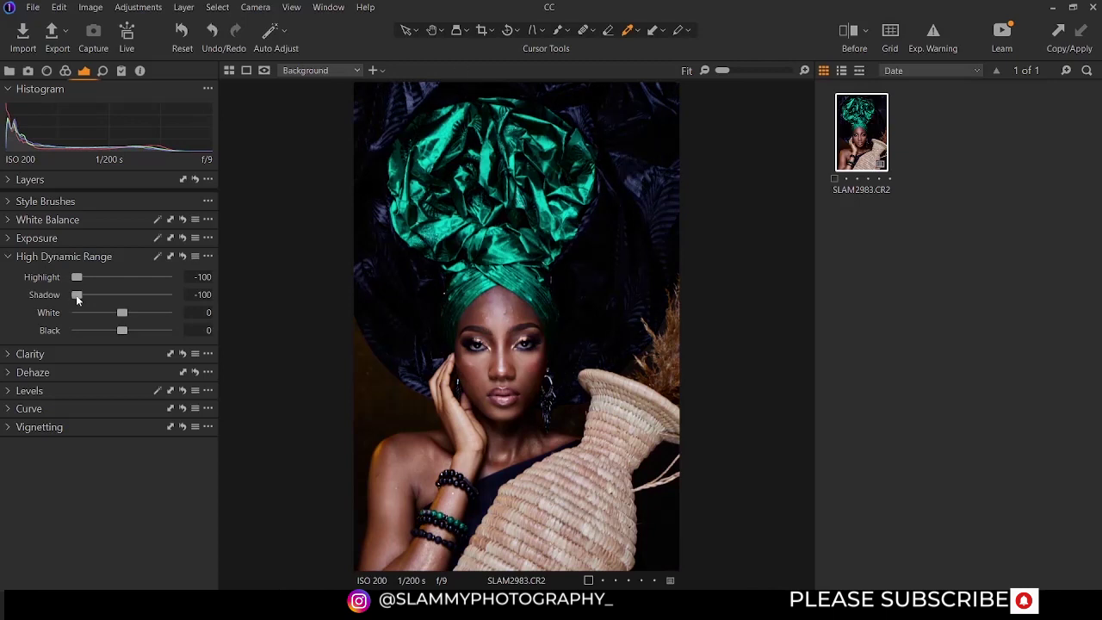
pyautogui.moveTo(79, 297); pyautogui.dragTo(183, 301)
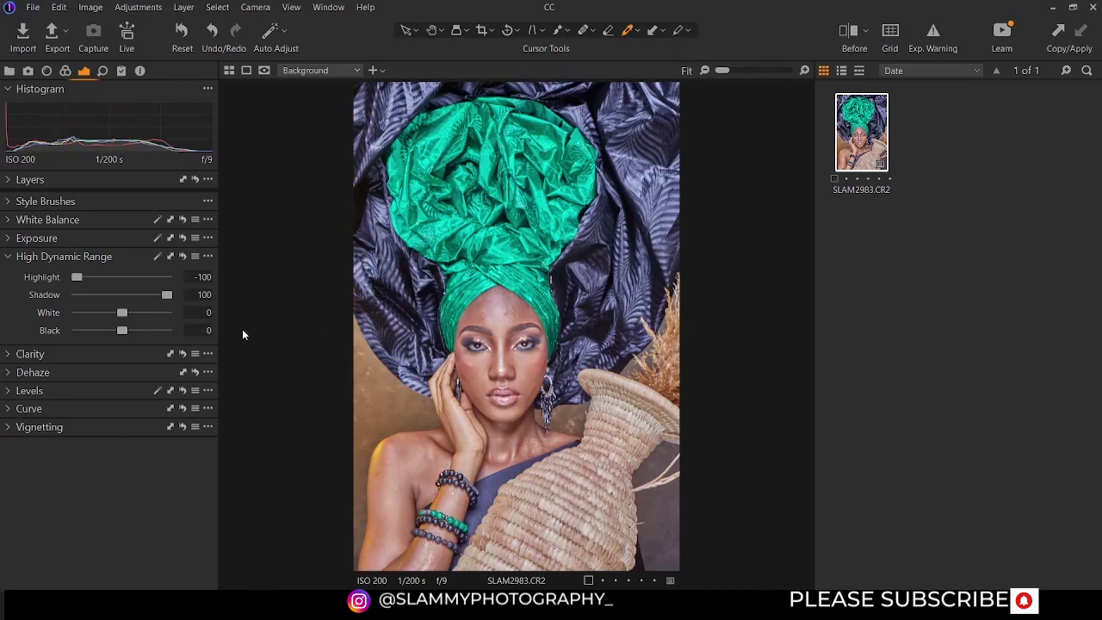
pyautogui.moveTo(172, 295); pyautogui.dragTo(136, 305)
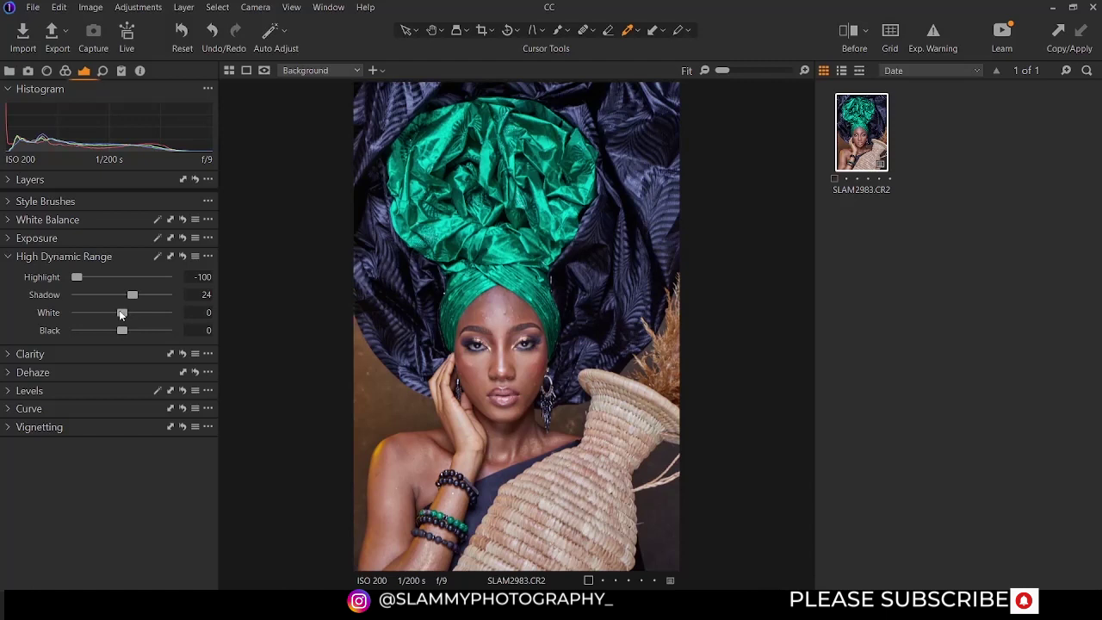
# Set the High Dynamic Range White to -100 and Black to -20, and collapse the tool.
pyautogui.moveTo(121, 313); pyautogui.dragTo(169, 311)
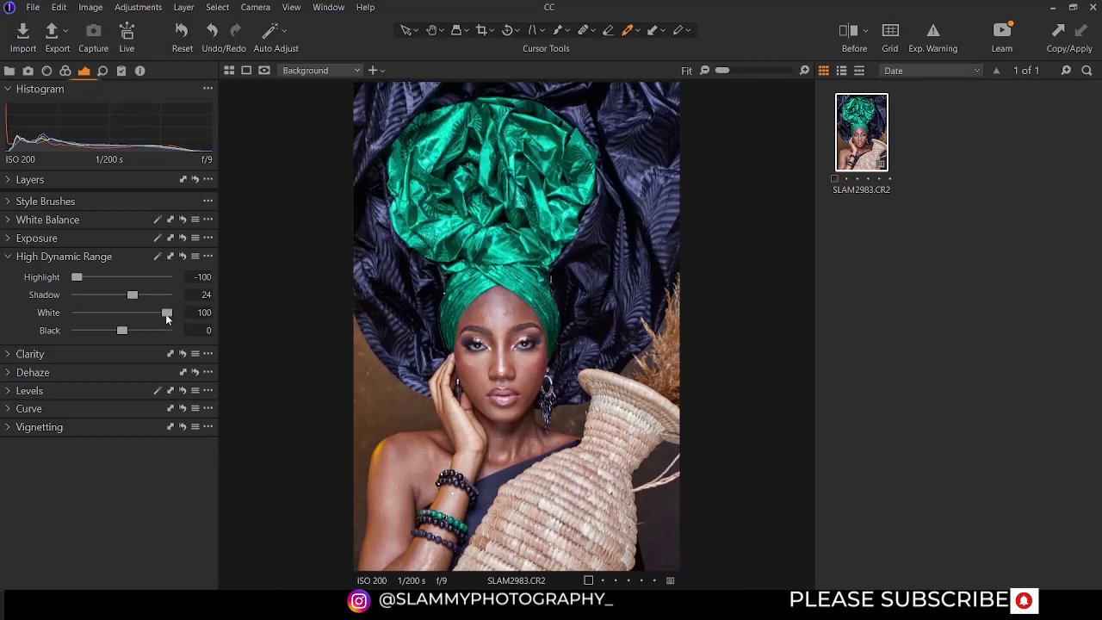
pyautogui.moveTo(165, 314); pyautogui.dragTo(40, 324)
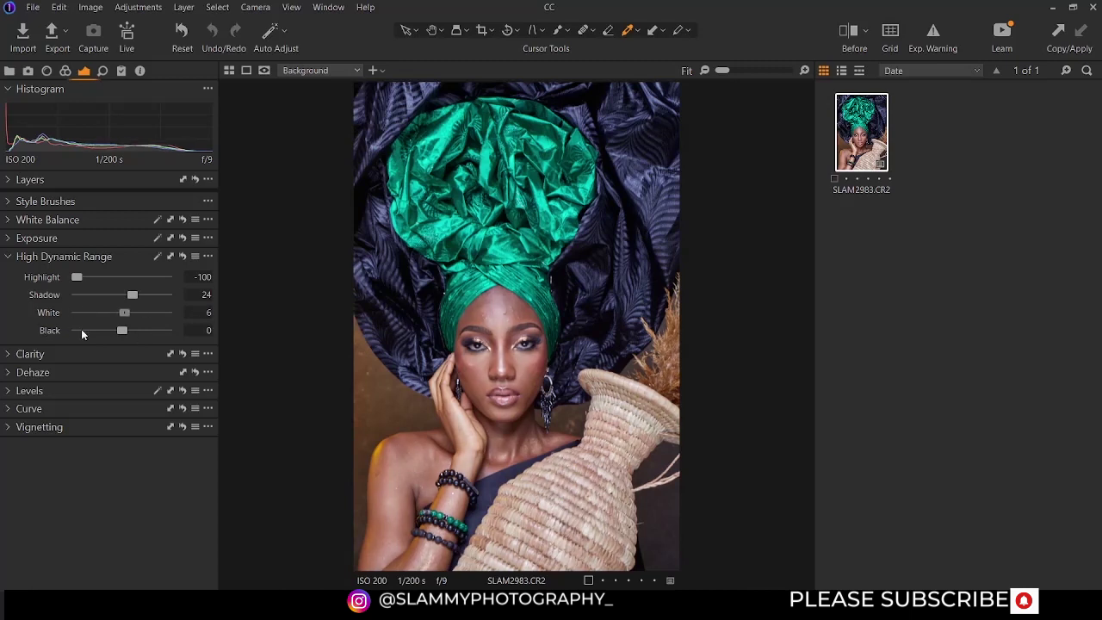
pyautogui.moveTo(83, 311); pyautogui.dragTo(24, 328)
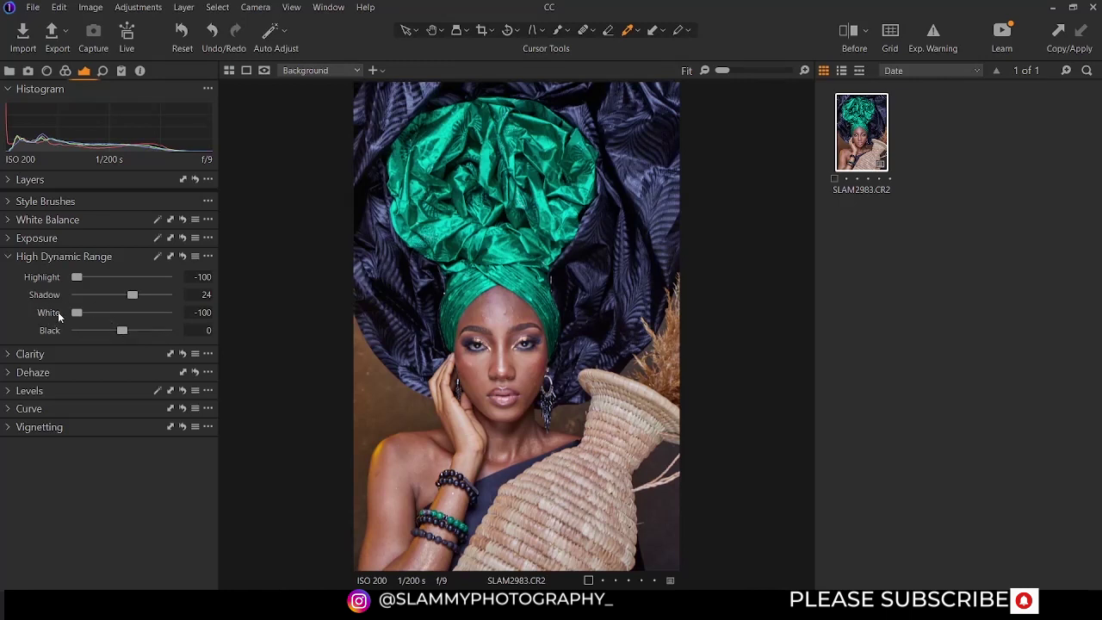
pyautogui.moveTo(123, 332)
pyautogui.mouseDown()
pyautogui.moveTo(168, 322)
pyautogui.moveTo(105, 339)
pyautogui.moveTo(119, 336)
pyautogui.mouseUp()
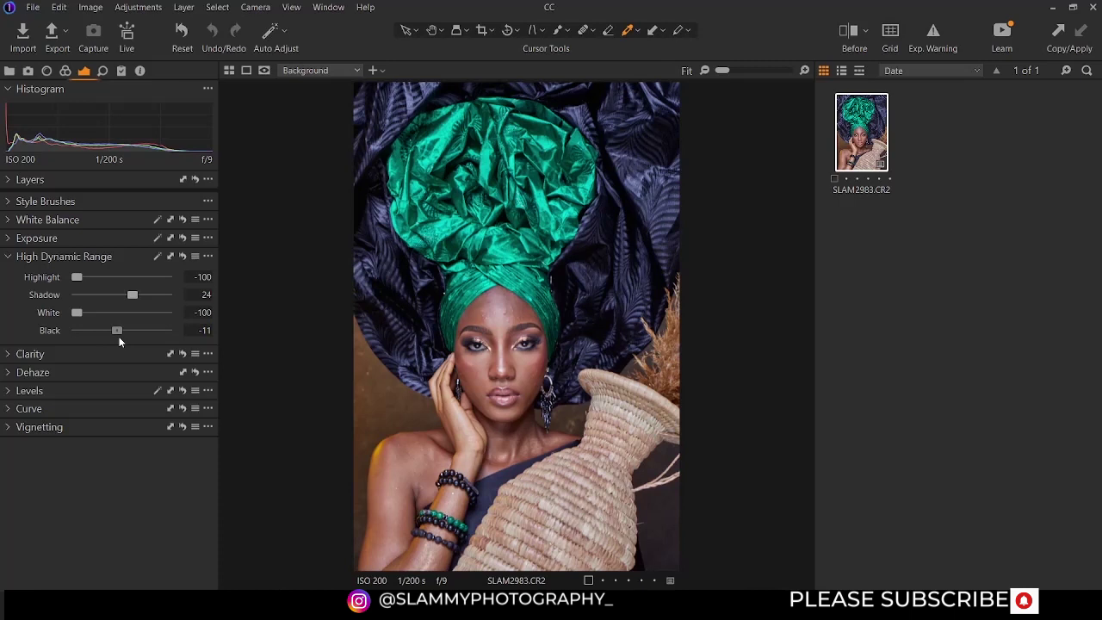
pyautogui.moveTo(119, 337); pyautogui.dragTo(115, 338)
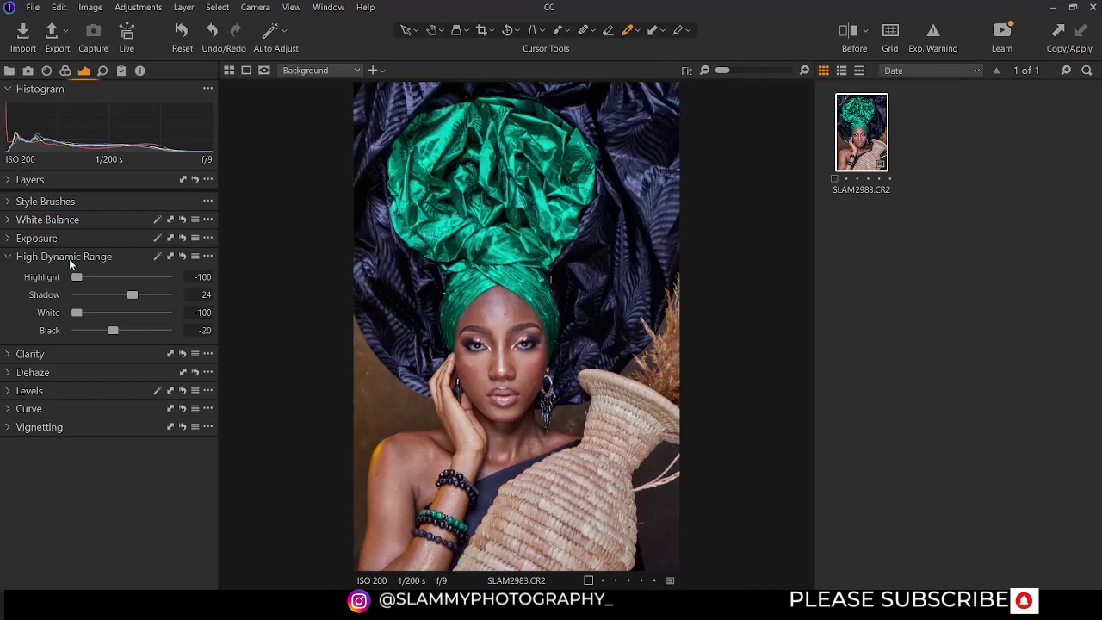
pyautogui.click(10, 258)
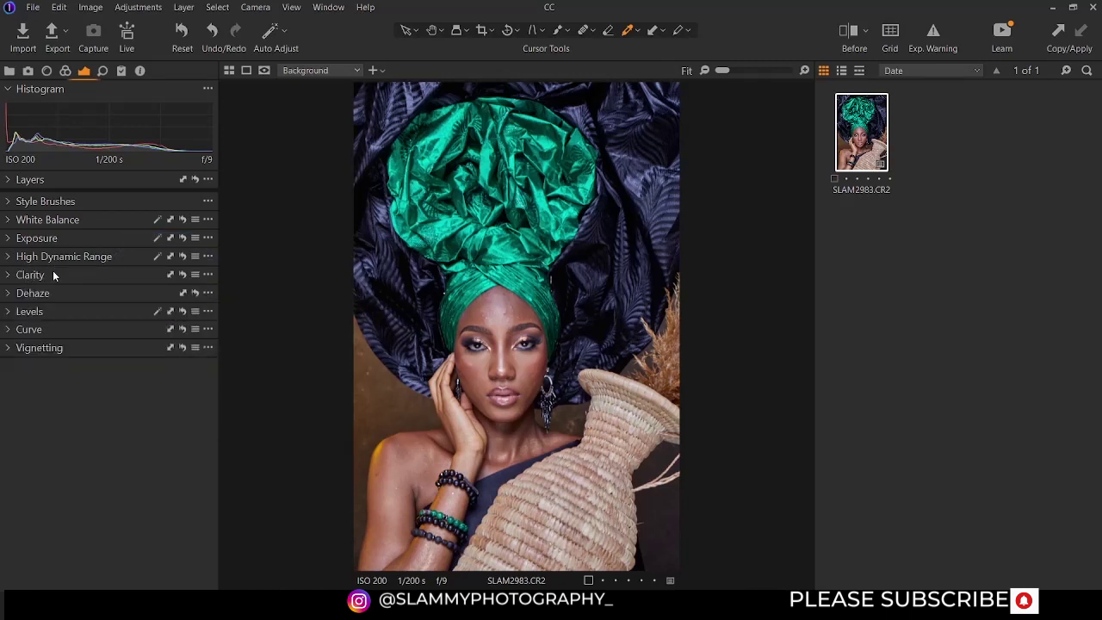
# Try the Clarity methods Natural, Punch, Neutral and Classic, and return to Natural.
pyautogui.click(10, 276)
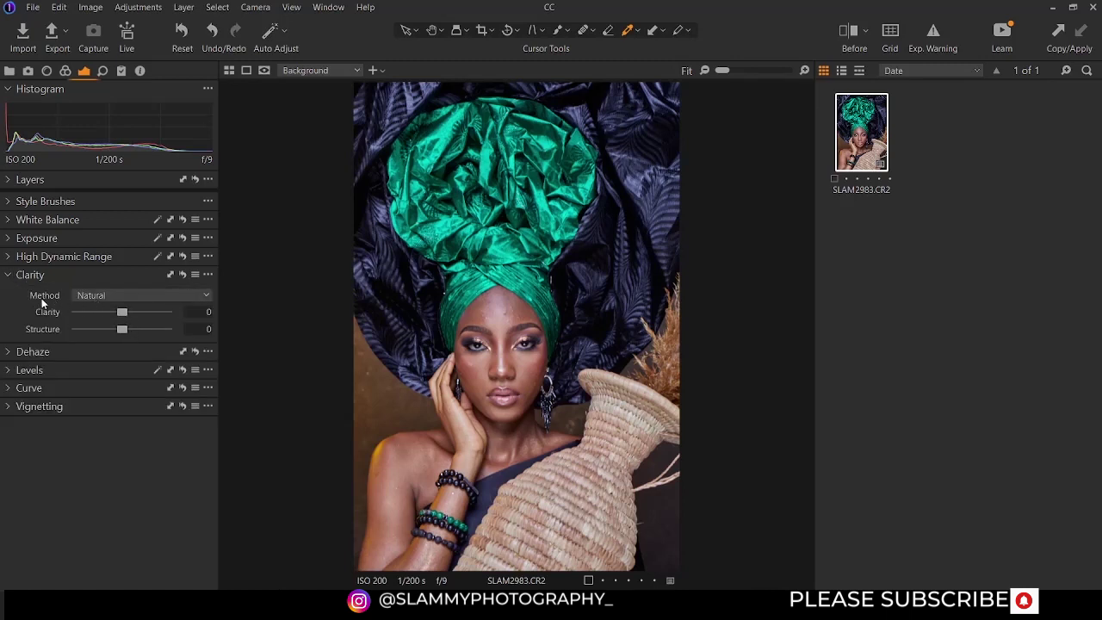
pyautogui.click(119, 294)
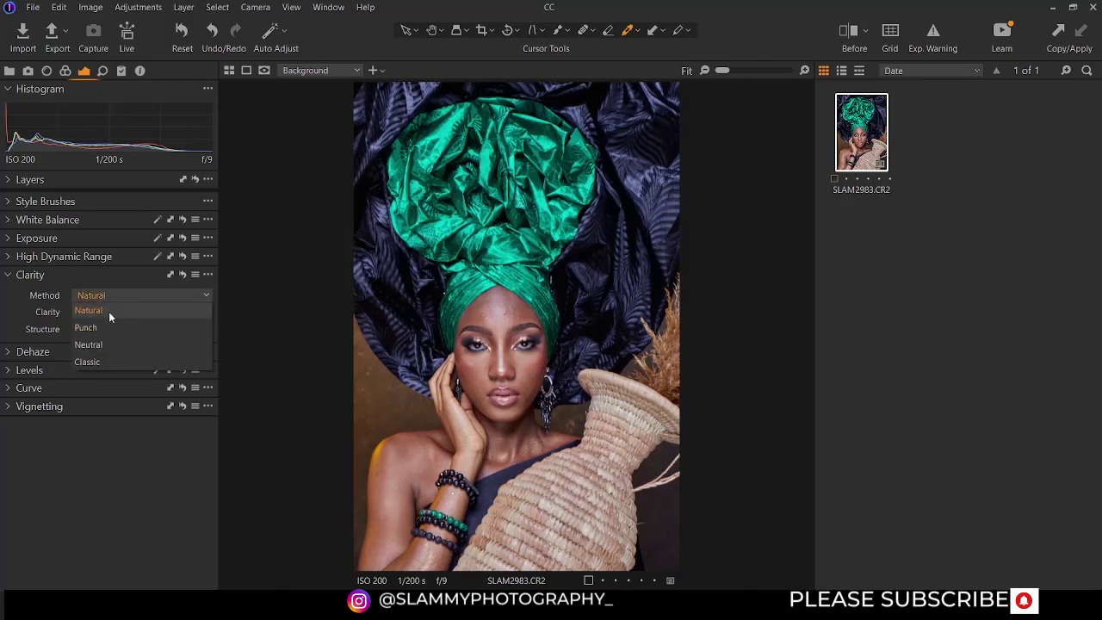
pyautogui.click(109, 311)
pyautogui.click(106, 295)
pyautogui.click(112, 326)
pyautogui.click(107, 295)
pyautogui.click(108, 344)
pyautogui.click(111, 297)
pyautogui.click(109, 358)
pyautogui.click(106, 295)
pyautogui.click(105, 310)
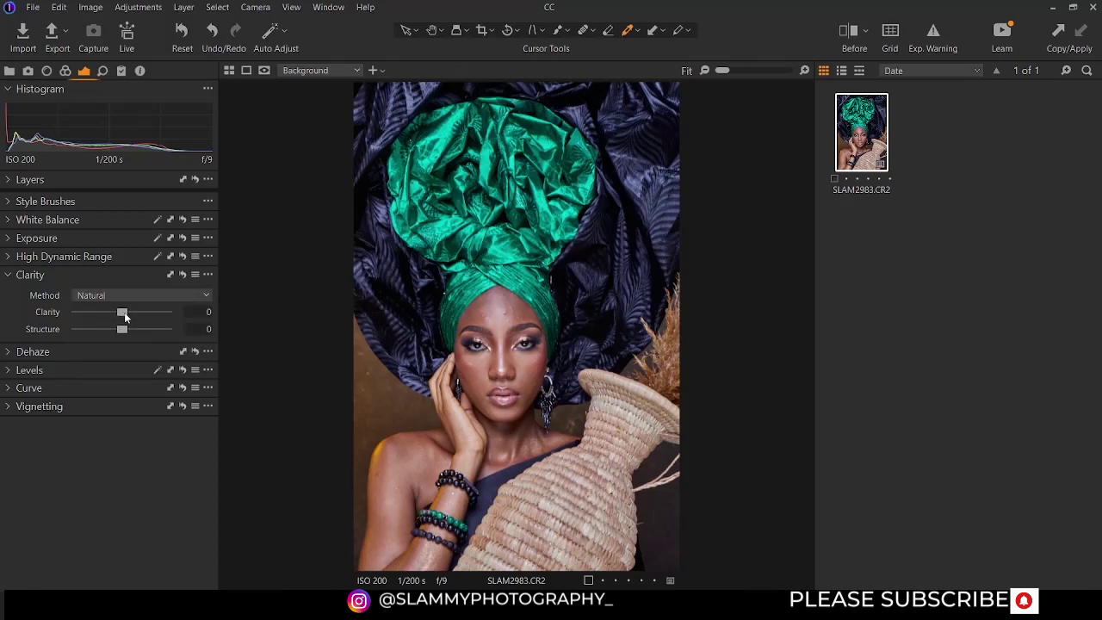
# Test Clarity at 46 and -100, comparing the Punch and Natural methods, and reset it to 0 with Natural.
pyautogui.moveTo(122, 314)
pyautogui.mouseDown()
pyautogui.moveTo(189, 321)
pyautogui.moveTo(119, 323)
pyautogui.moveTo(142, 313)
pyautogui.mouseUp()
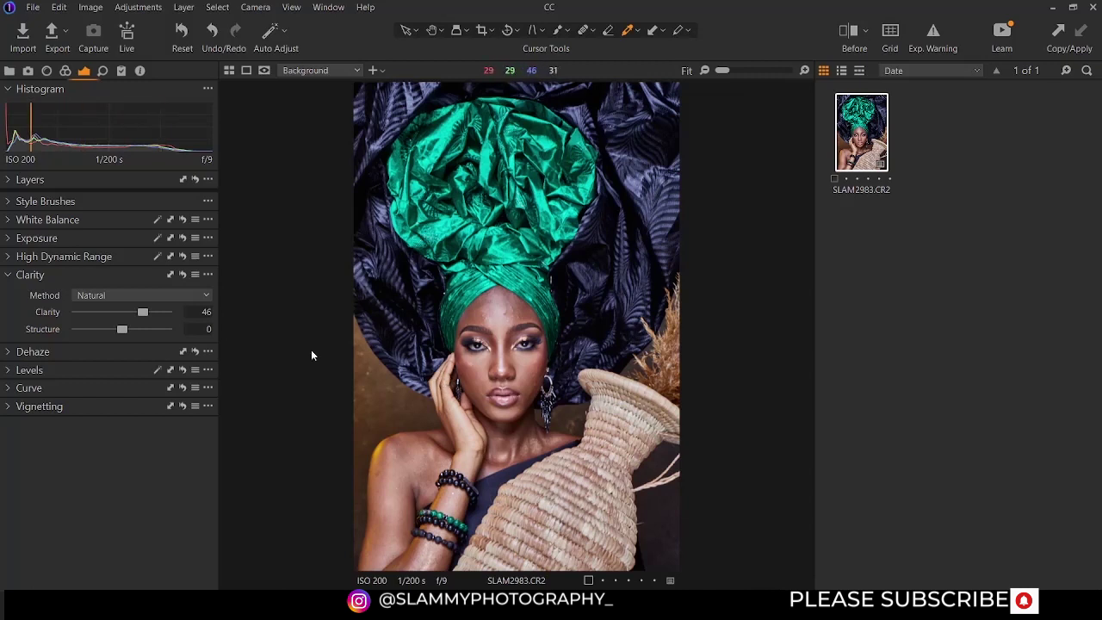
pyautogui.moveTo(142, 313); pyautogui.dragTo(77, 313)
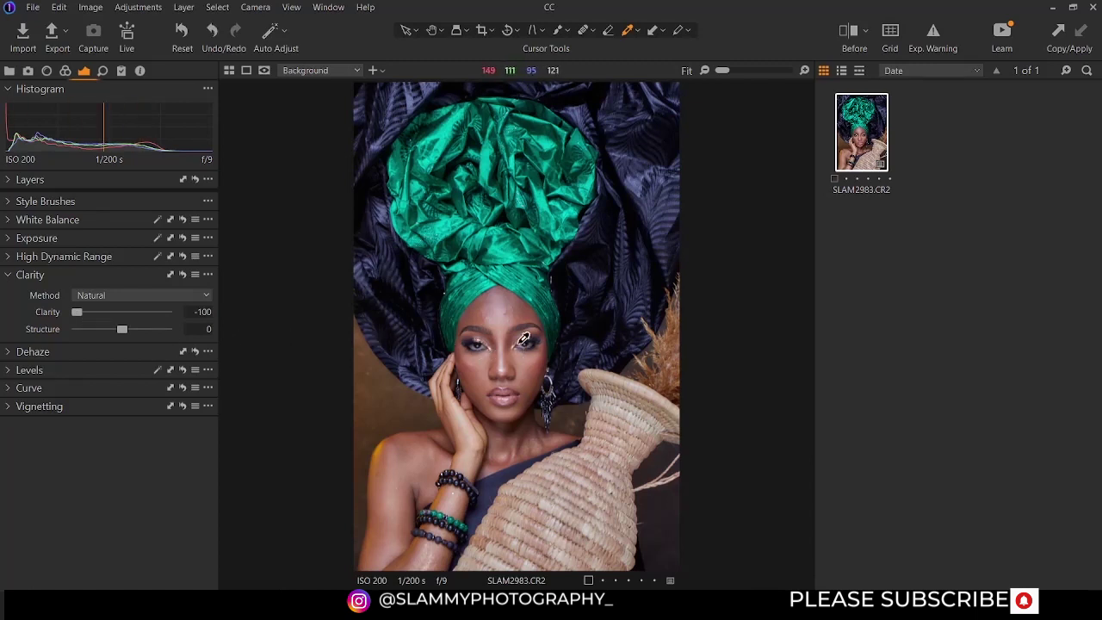
pyautogui.moveTo(77, 312); pyautogui.dragTo(54, 317)
pyautogui.click(110, 295)
pyautogui.click(111, 327)
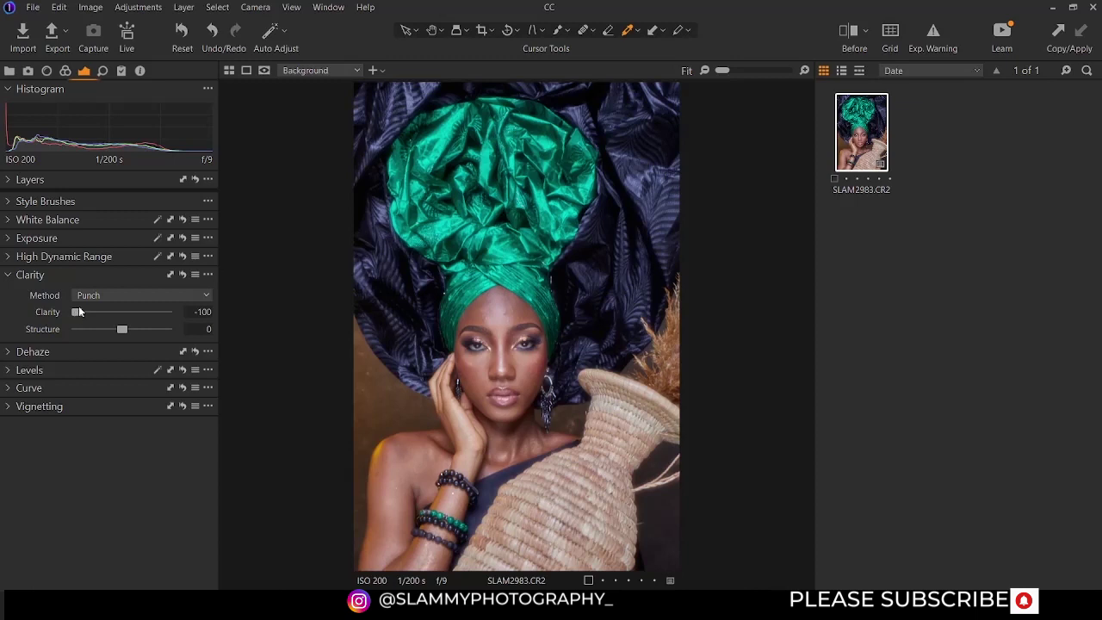
pyautogui.click(101, 296)
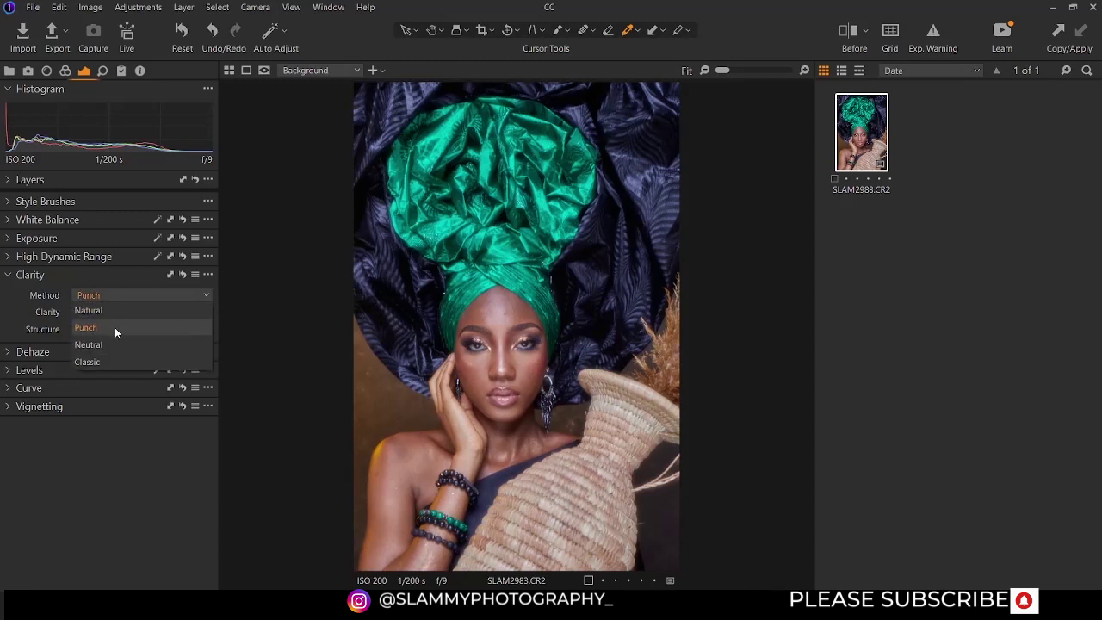
pyautogui.click(117, 311)
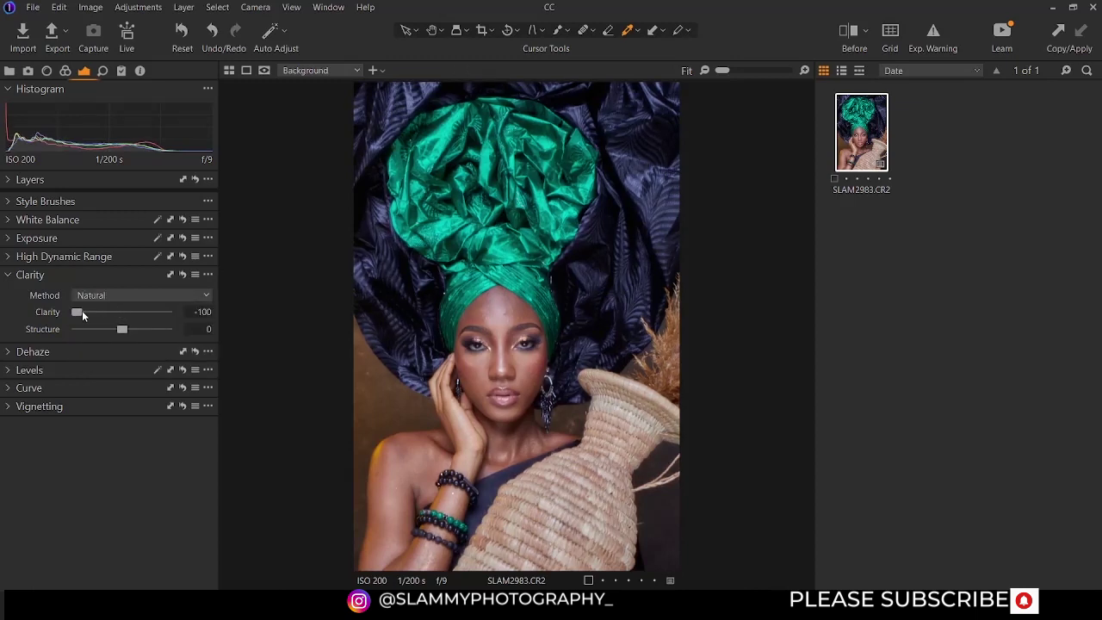
pyautogui.moveTo(78, 314); pyautogui.dragTo(127, 318)
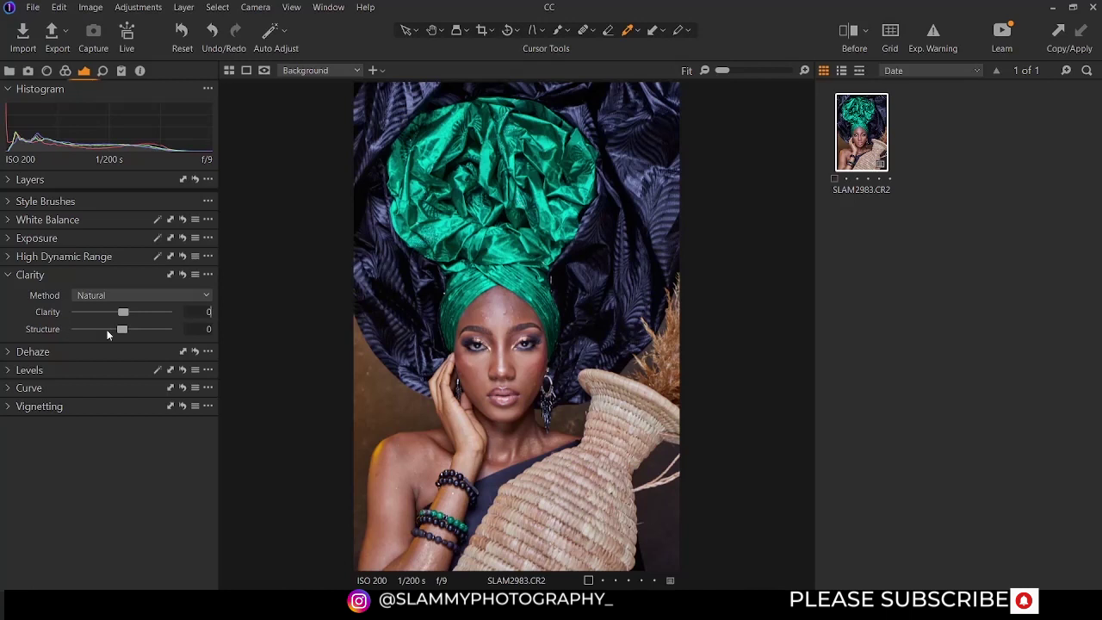
# Test Structure at 100, reduce it to about 4, and collapse the Clarity tool.
pyautogui.moveTo(123, 329); pyautogui.dragTo(181, 332)
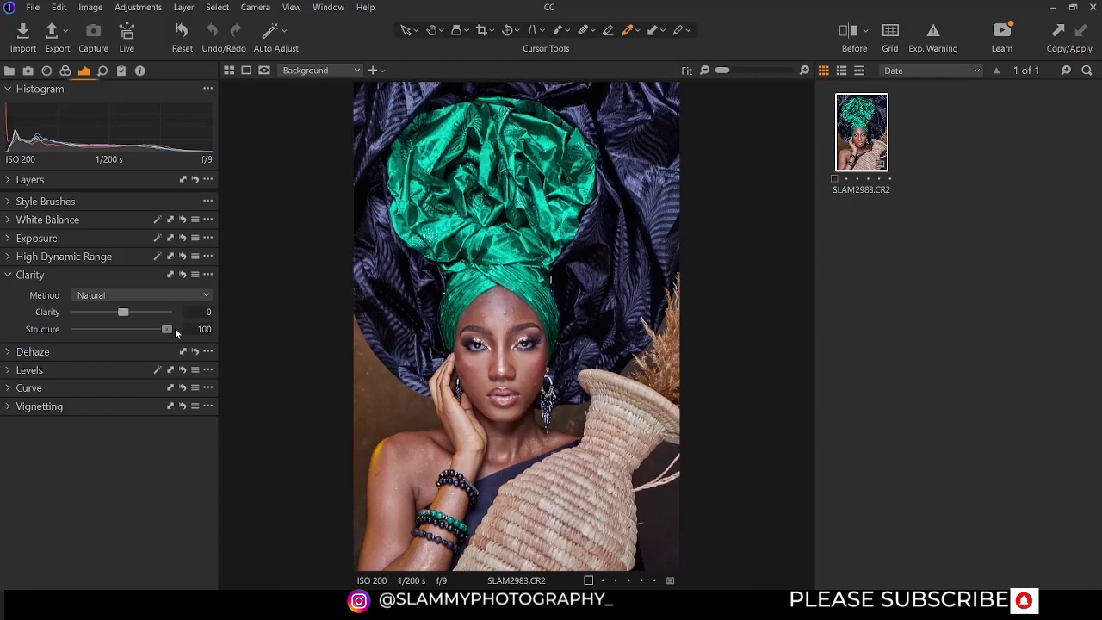
pyautogui.moveTo(173, 328); pyautogui.dragTo(218, 345)
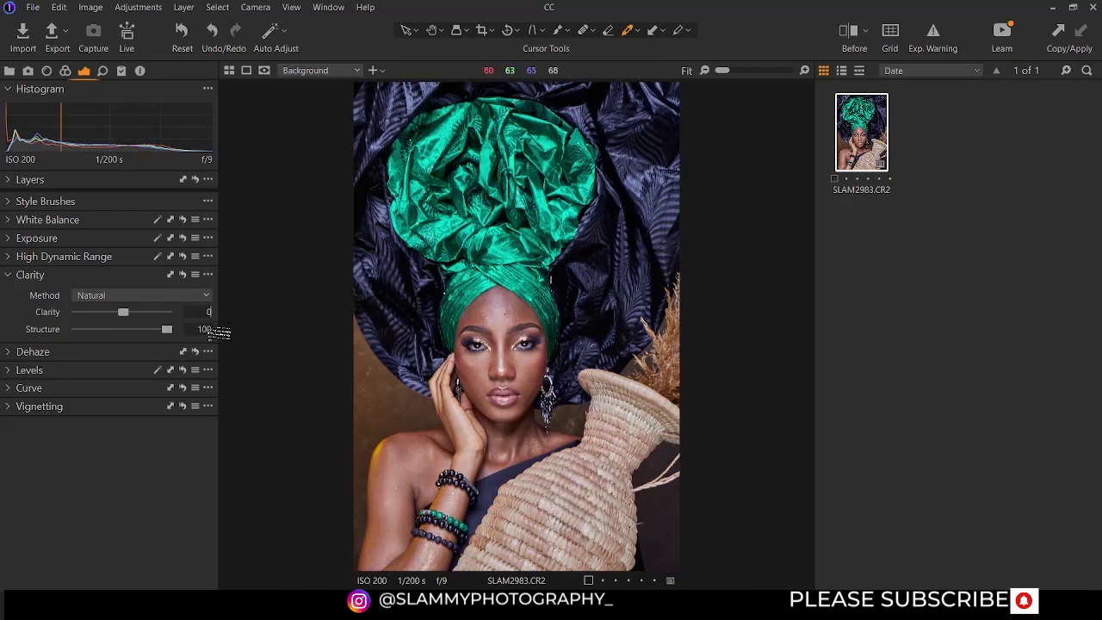
pyautogui.moveTo(165, 332); pyautogui.dragTo(120, 334)
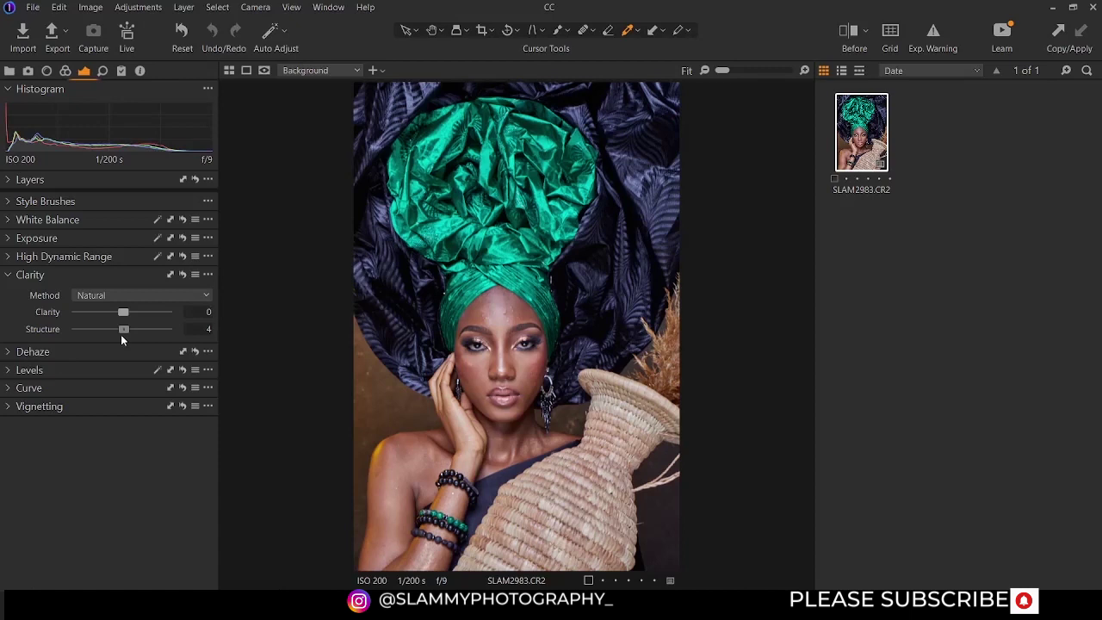
pyautogui.moveTo(120, 334); pyautogui.dragTo(125, 336)
pyautogui.click(11, 276)
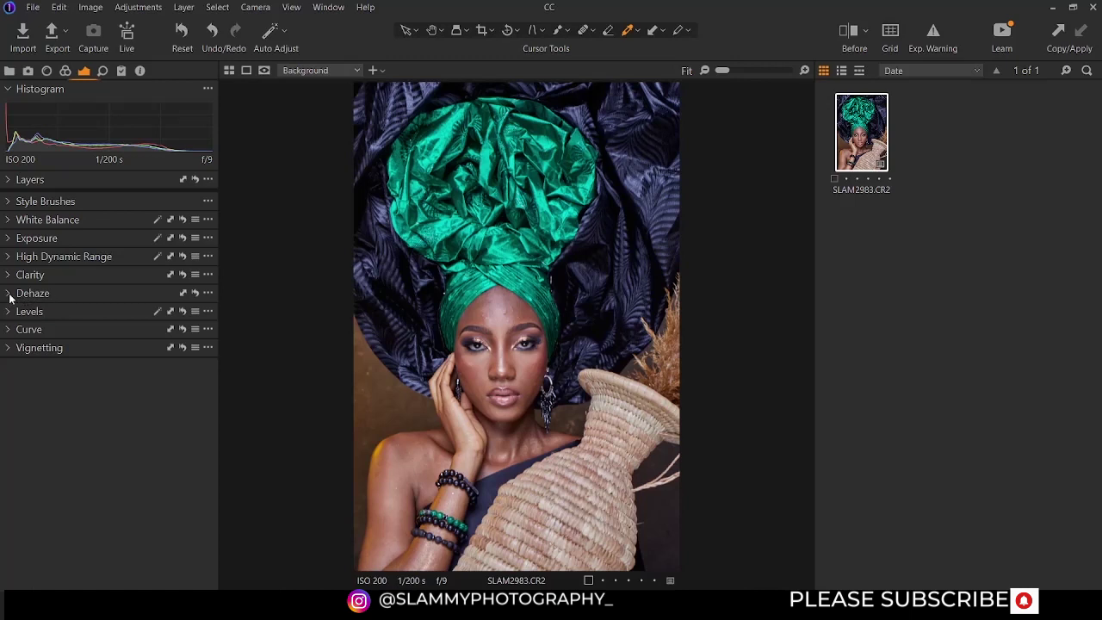
# Try Dehaze amounts of -4 and 18, and reset the amount to 0.
pyautogui.click(9, 296)
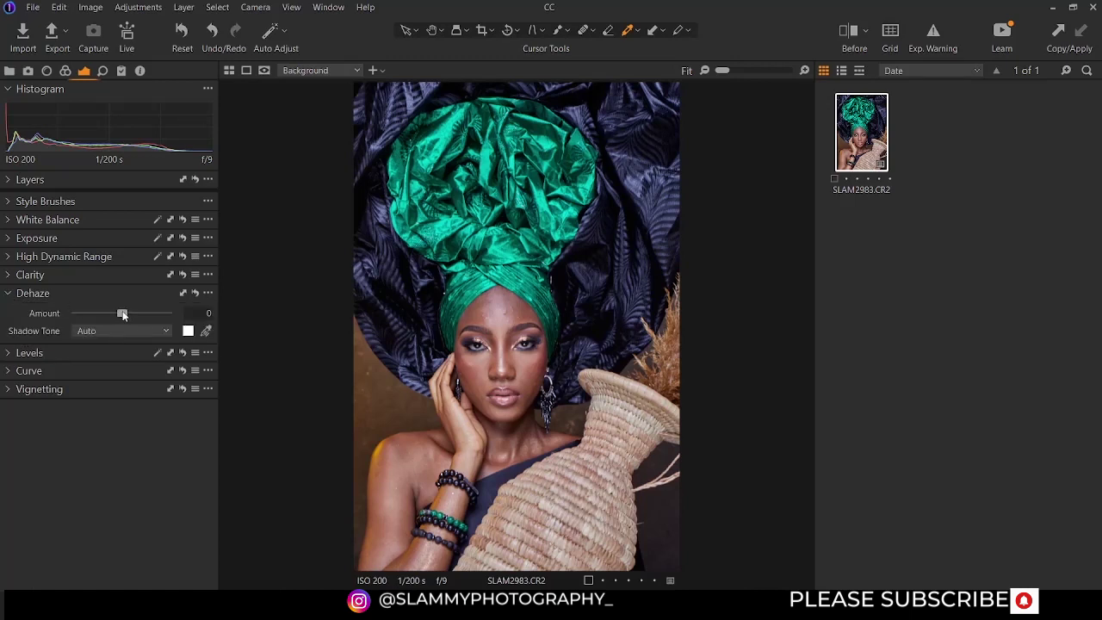
pyautogui.moveTo(123, 314)
pyautogui.mouseDown()
pyautogui.moveTo(153, 315)
pyautogui.moveTo(121, 324)
pyautogui.mouseUp()
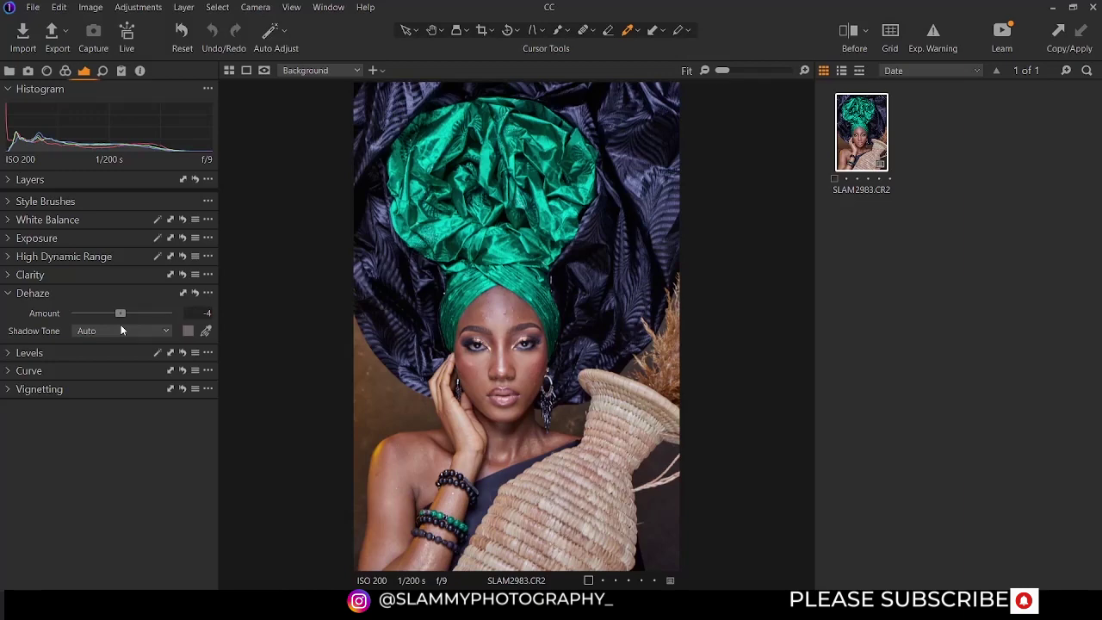
pyautogui.moveTo(120, 325)
pyautogui.mouseDown()
pyautogui.moveTo(50, 329)
pyautogui.moveTo(121, 335)
pyautogui.mouseUp()
pyautogui.moveTo(122, 317)
pyautogui.mouseDown()
pyautogui.moveTo(91, 316)
pyautogui.moveTo(129, 334)
pyautogui.mouseUp()
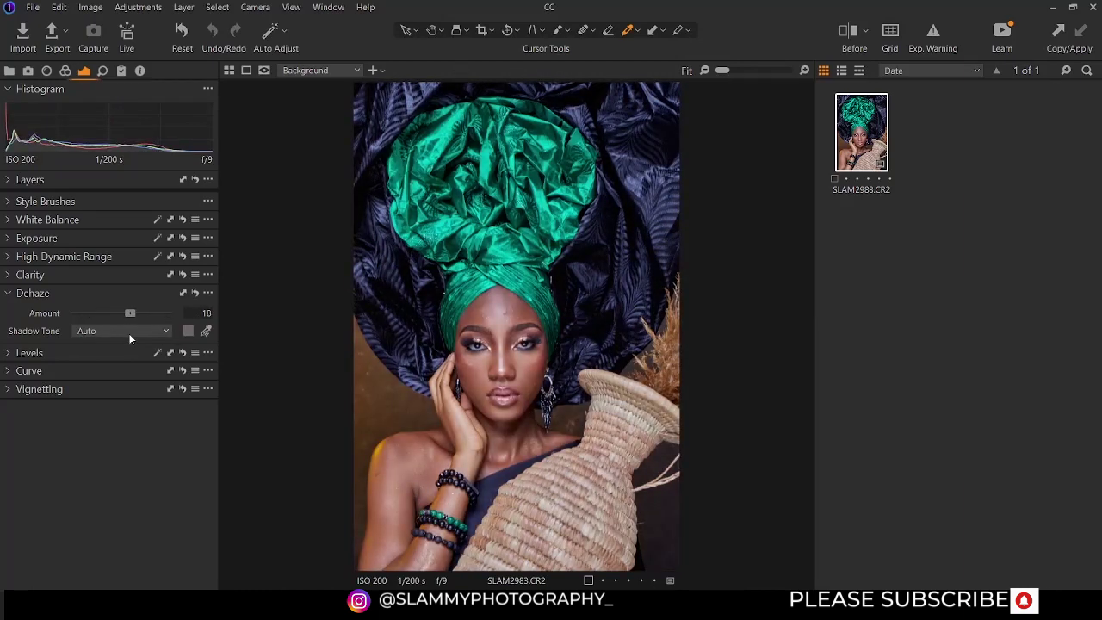
pyautogui.click(207, 313)
pyautogui.press('BackSpace')
pyautogui.write('0')
pyautogui.press('Return')
# Try the Manual Dehaze shadow tone by sampling the subject's forehead, and return it to Auto.
pyautogui.click(100, 331)
pyautogui.click(101, 359)
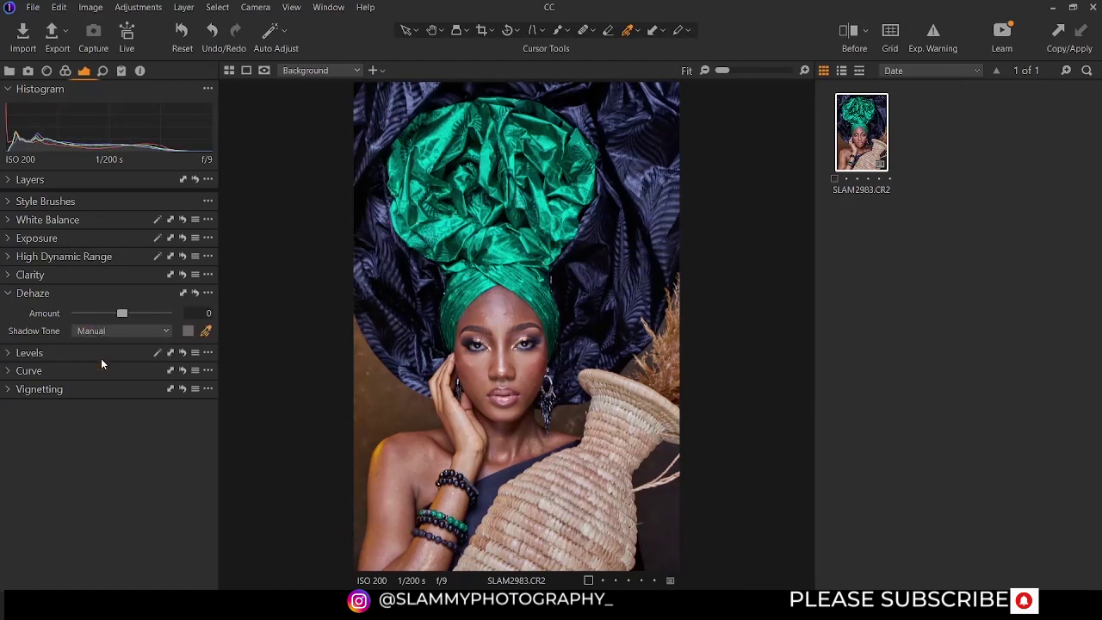
pyautogui.click(205, 333)
pyautogui.click(491, 325)
pyautogui.click(129, 331)
pyautogui.click(105, 346)
pyautogui.click(10, 295)
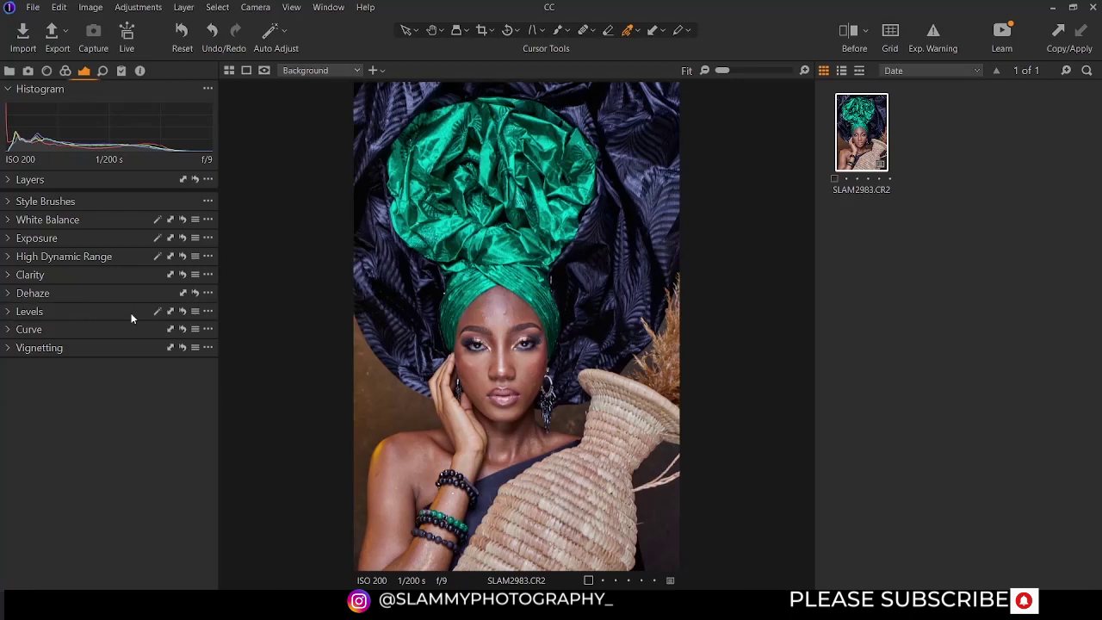
# Try raising the RGB shadow input level to 11 in Levels, and return it to 0.
pyautogui.click(76, 315)
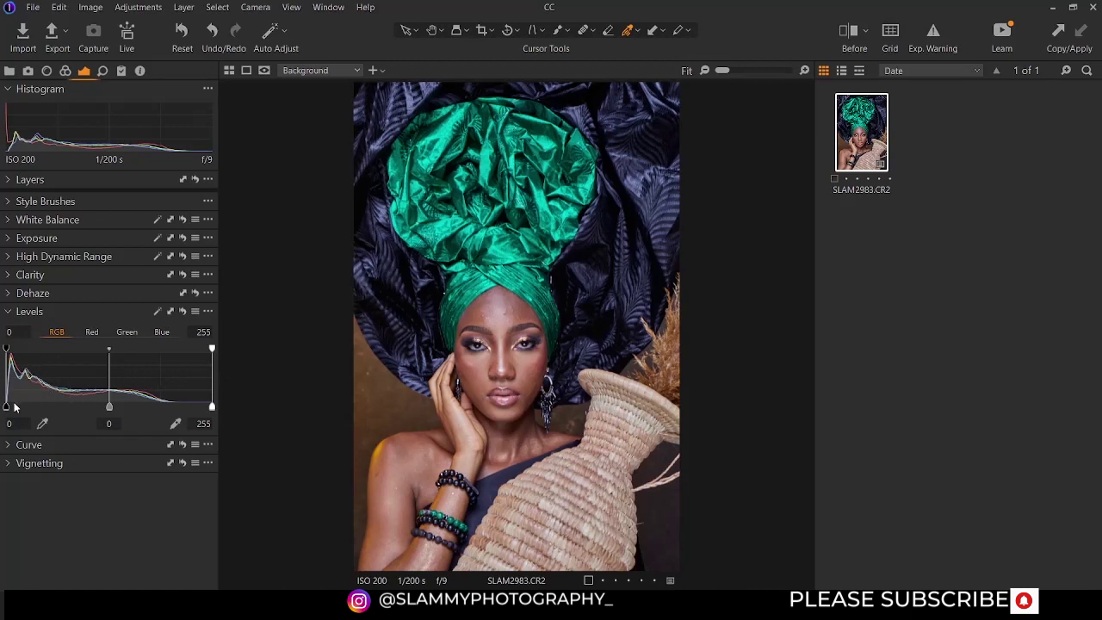
pyautogui.moveTo(6, 406); pyautogui.dragTo(6, 411)
pyautogui.moveTo(7, 408); pyautogui.dragTo(15, 408)
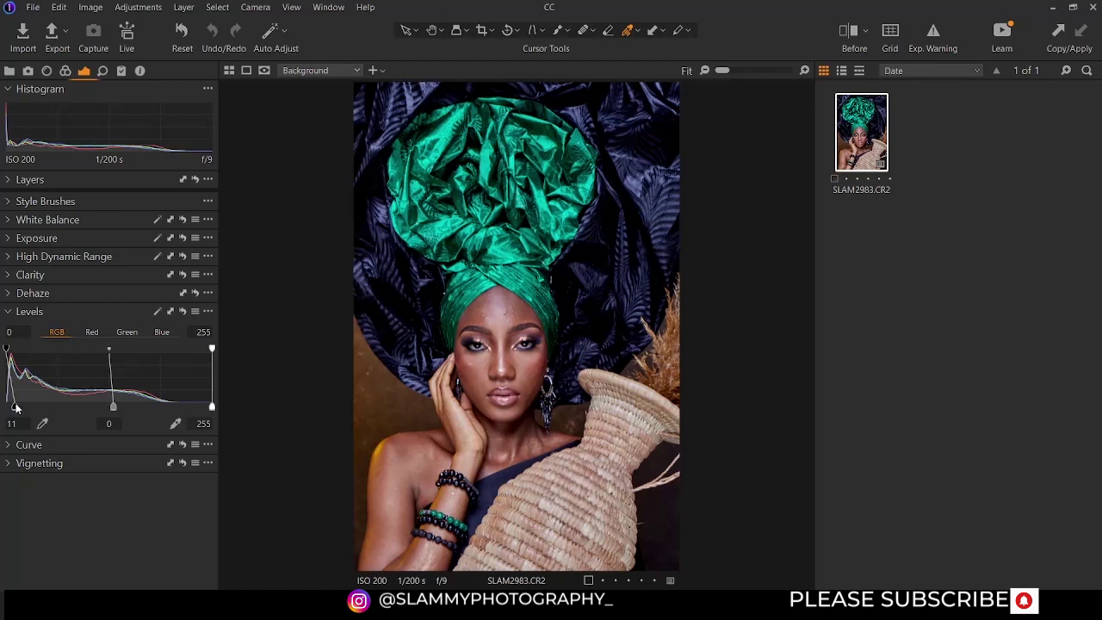
pyautogui.moveTo(16, 409); pyautogui.dragTo(3, 410)
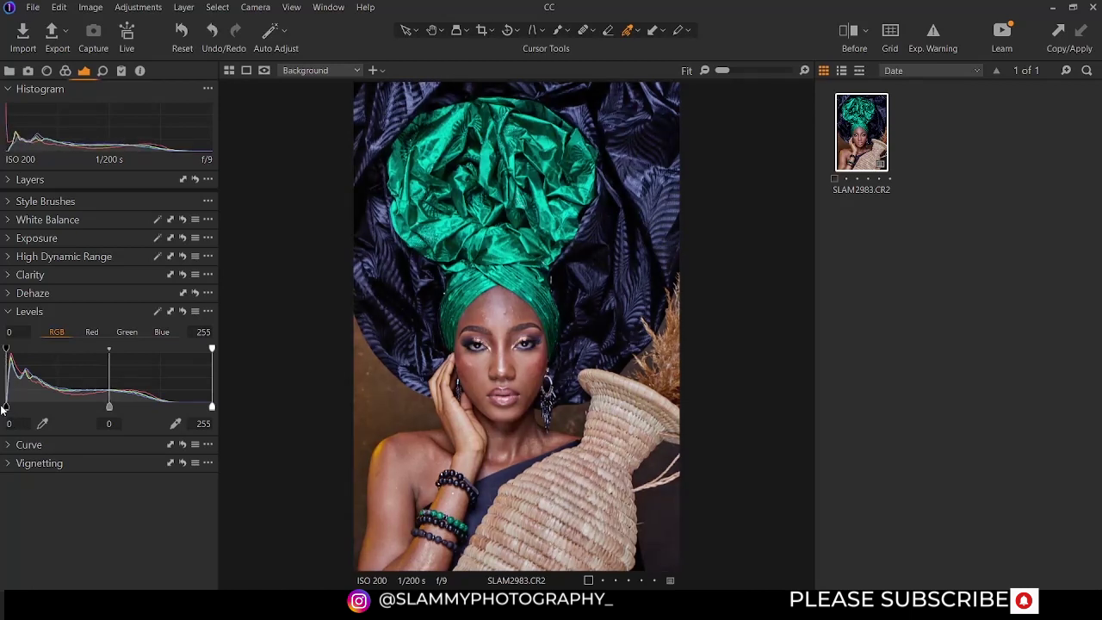
# Review the Exposure and High Dynamic Range adjustments, and collapse both tools.
pyautogui.click(9, 243)
pyautogui.click(7, 242)
pyautogui.click(7, 242)
pyautogui.click(7, 242)
pyautogui.click(7, 257)
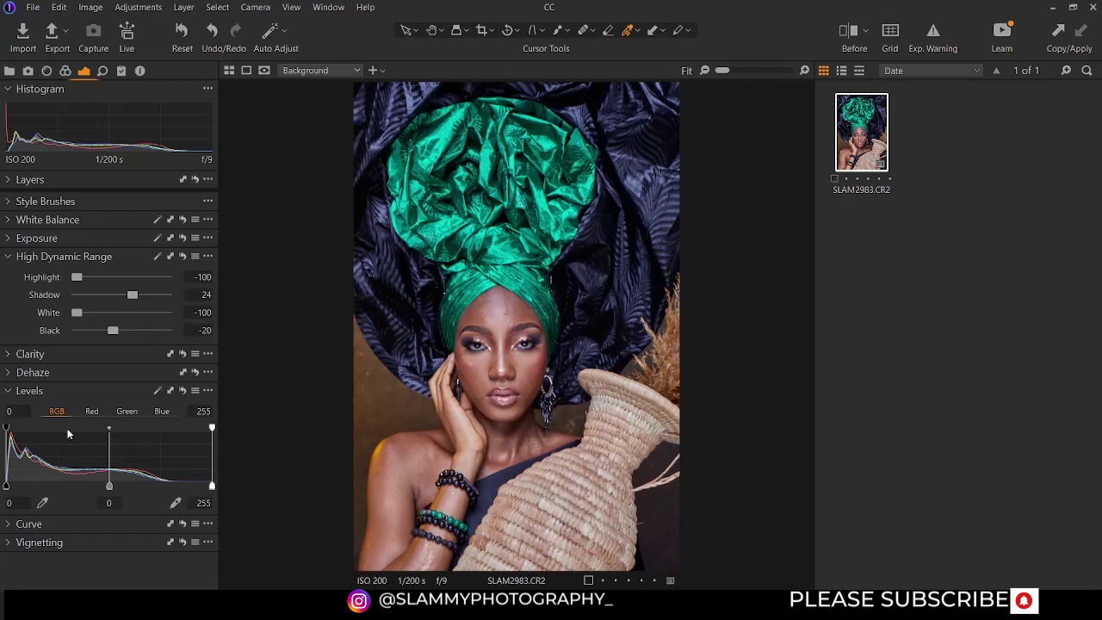
pyautogui.click(11, 256)
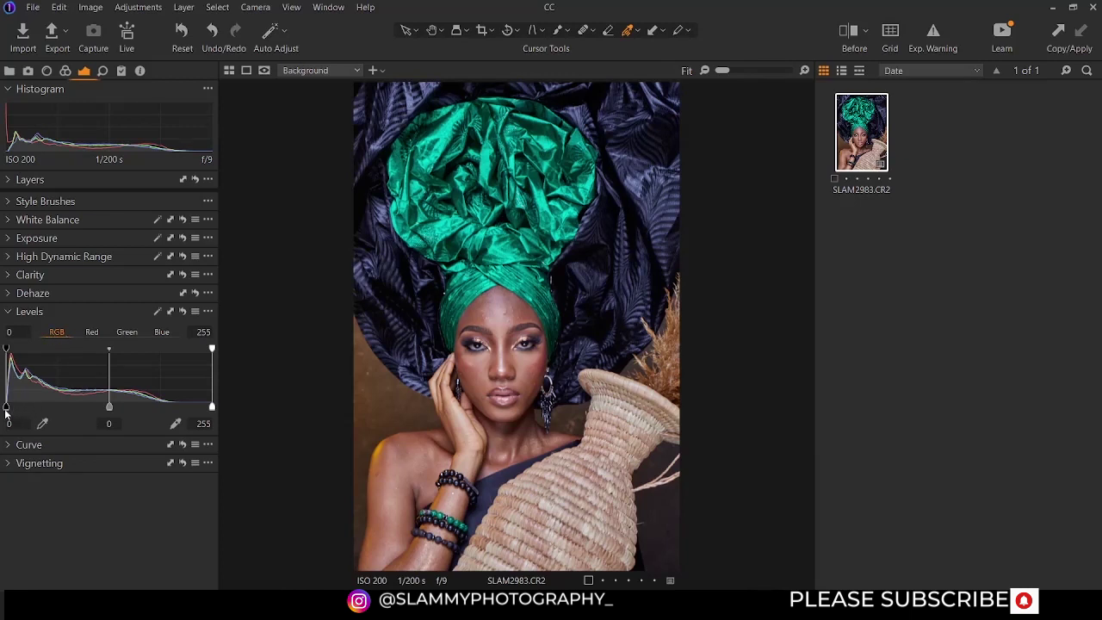
# Try an RGB shadow input level of 38 and a shadow output level of 23 in Levels, and return both to 0.
pyautogui.moveTo(6, 408); pyautogui.dragTo(37, 407)
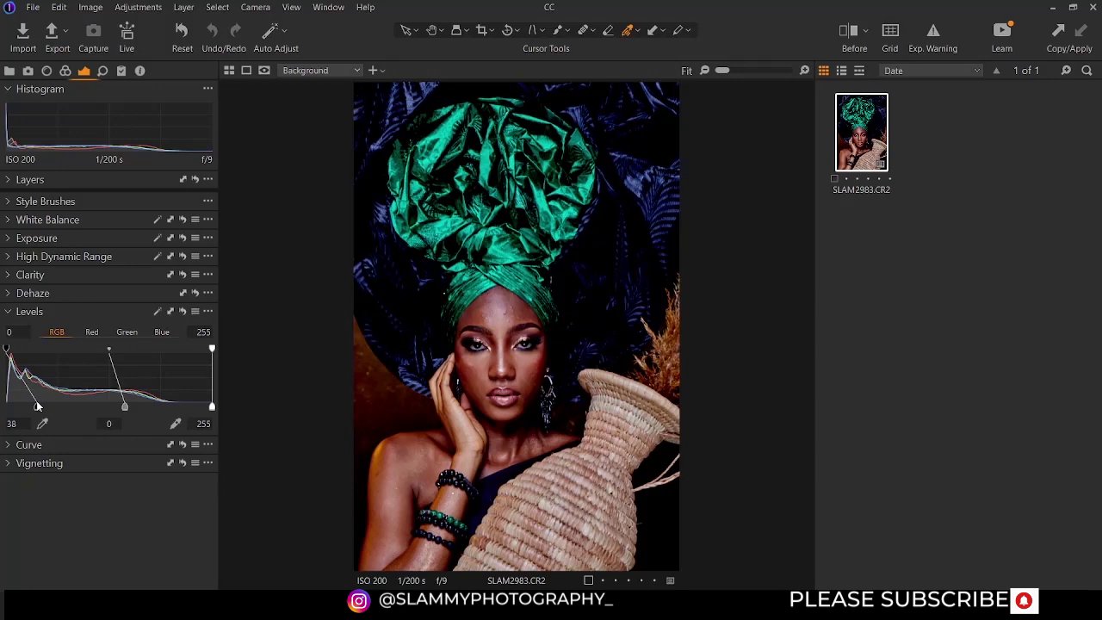
pyautogui.moveTo(37, 406); pyautogui.dragTo(4, 409)
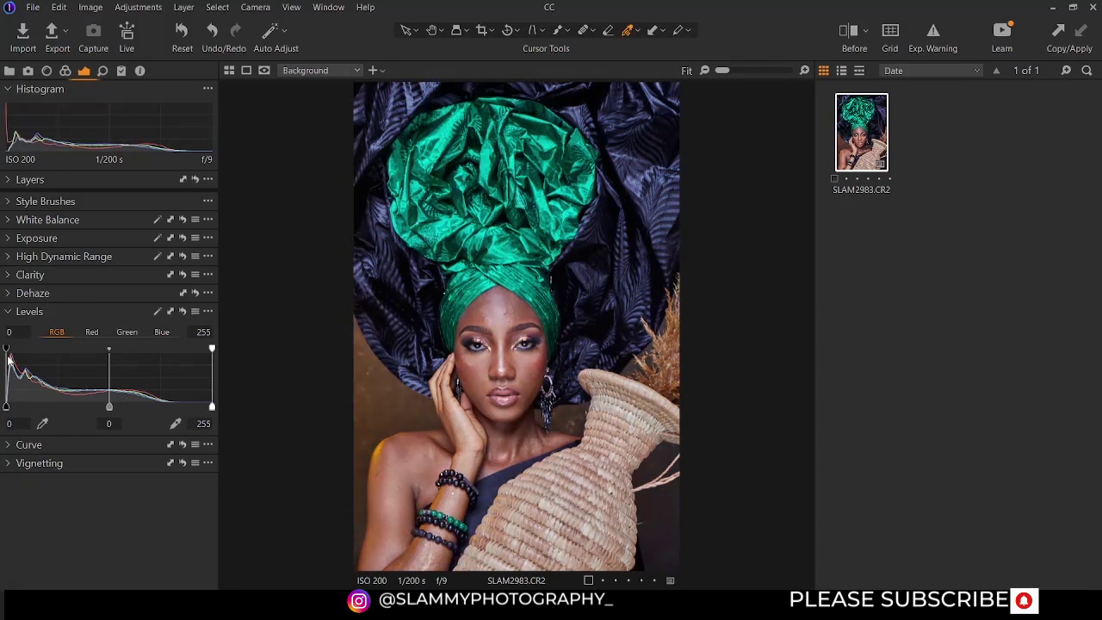
pyautogui.moveTo(6, 349); pyautogui.dragTo(27, 350)
pyautogui.moveTo(28, 350); pyautogui.dragTo(6, 349)
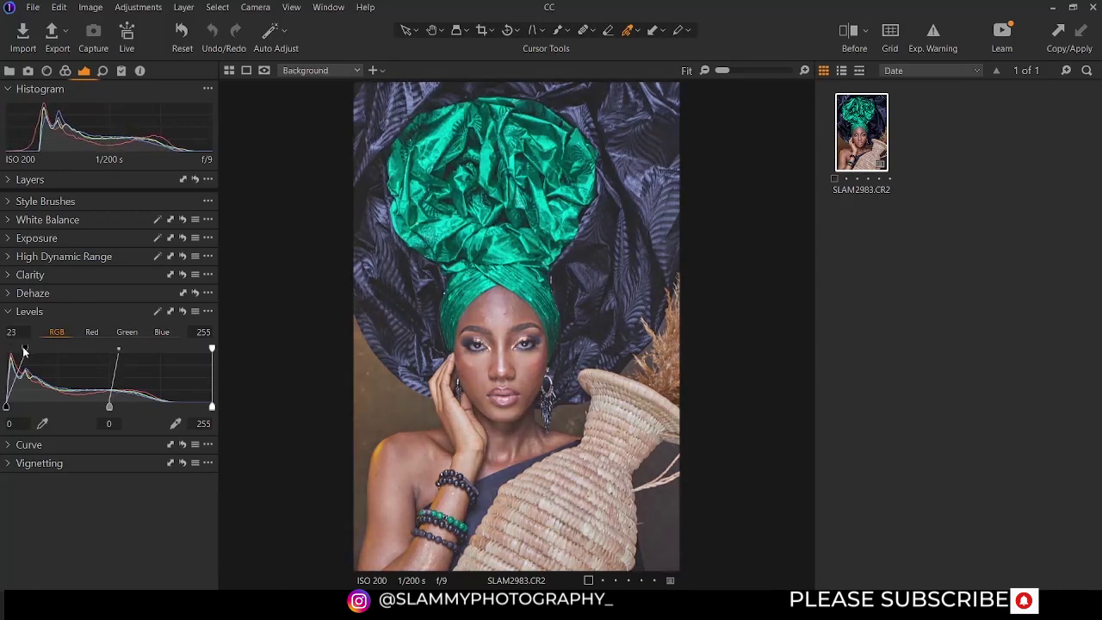
pyautogui.click(10, 257)
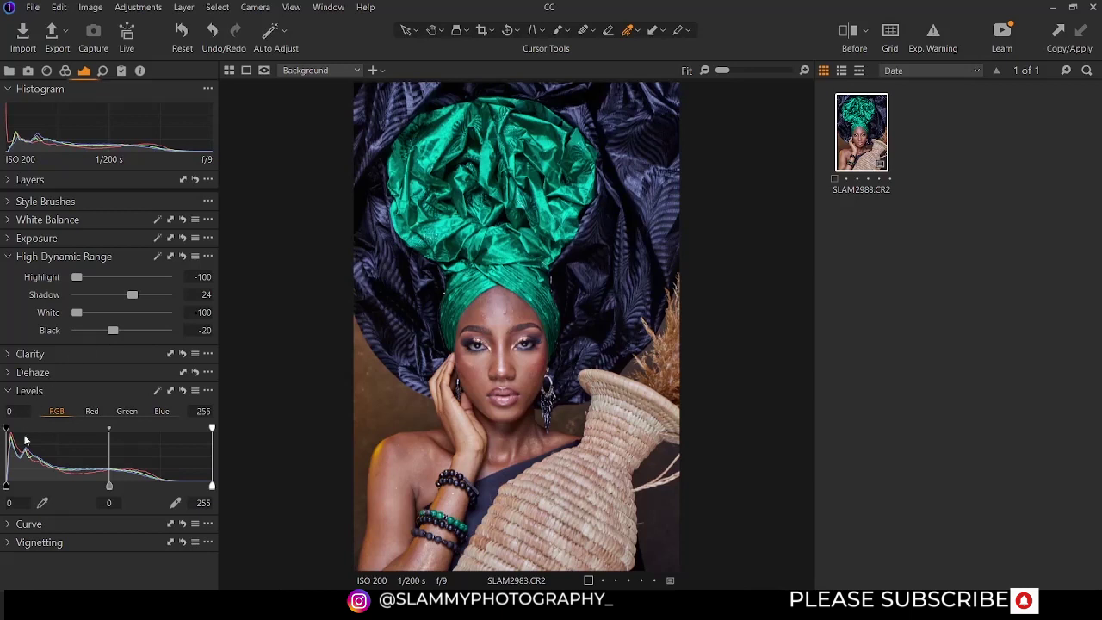
pyautogui.click(12, 256)
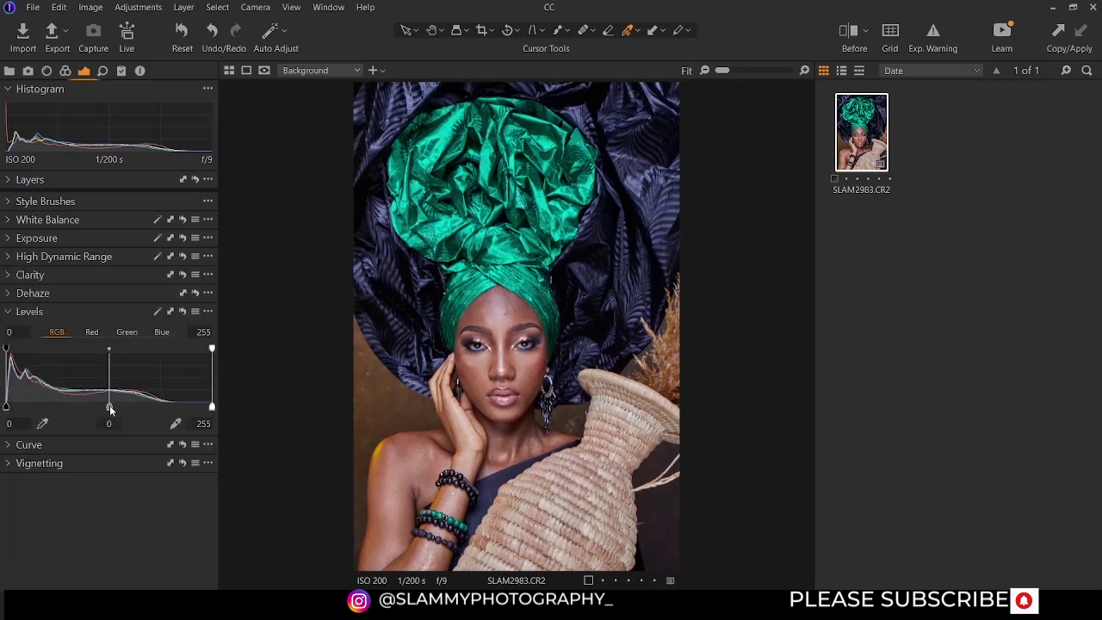
# Set the RGB midtone level to -0.04 and the highlight output level to 243 in Levels.
pyautogui.moveTo(110, 408)
pyautogui.mouseDown()
pyautogui.moveTo(149, 405)
pyautogui.moveTo(82, 411)
pyautogui.moveTo(129, 406)
pyautogui.mouseUp()
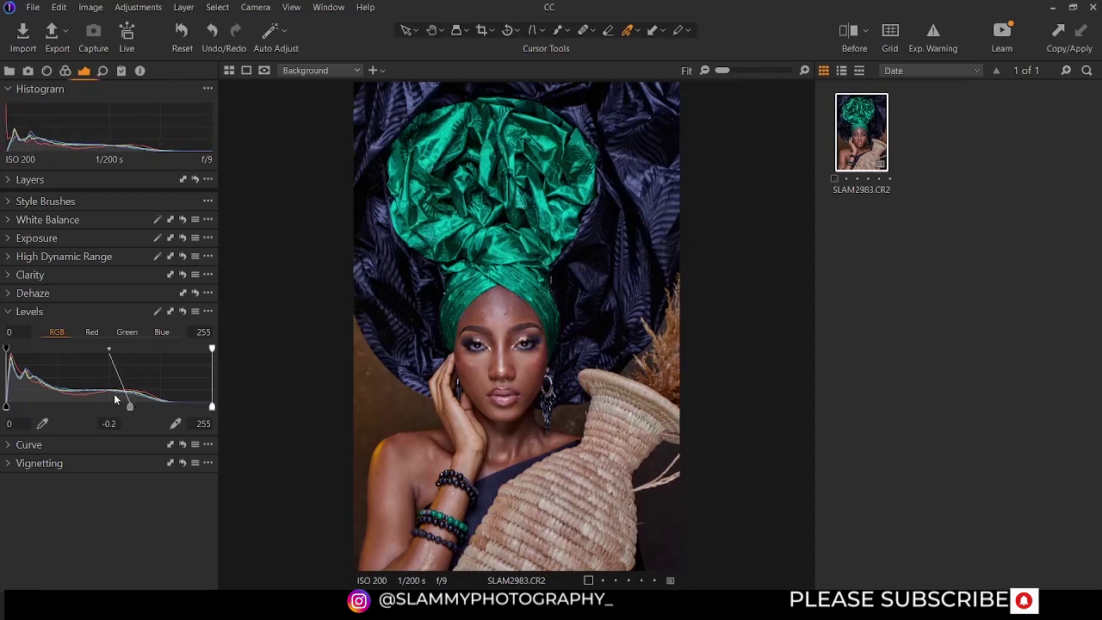
pyautogui.moveTo(130, 408)
pyautogui.mouseDown()
pyautogui.moveTo(102, 414)
pyautogui.moveTo(113, 415)
pyautogui.mouseUp()
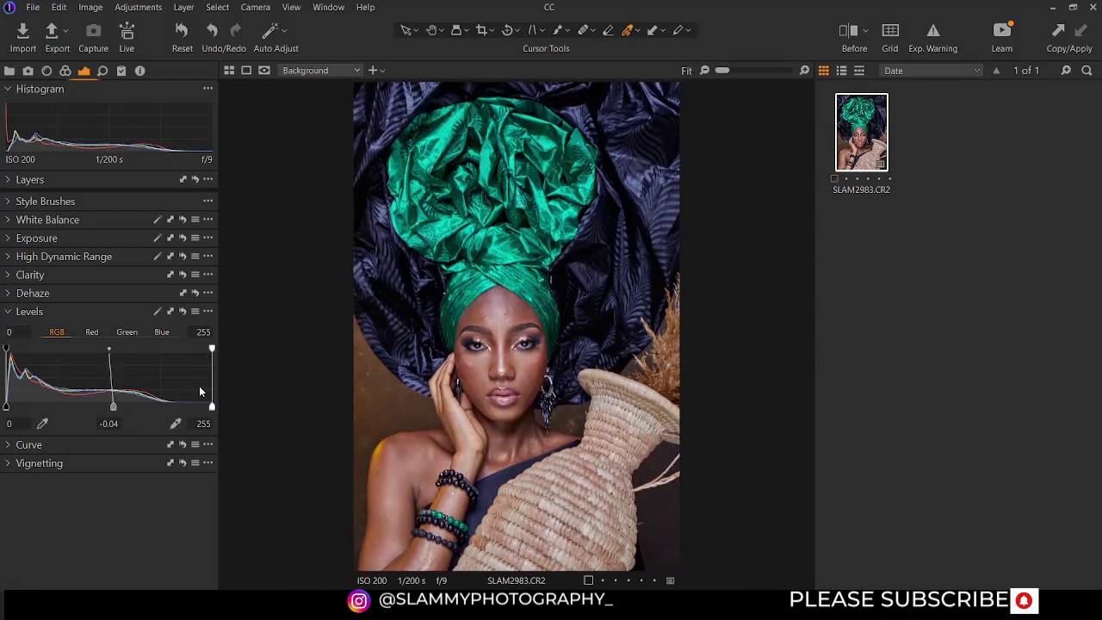
pyautogui.moveTo(211, 409)
pyautogui.mouseDown()
pyautogui.moveTo(176, 419)
pyautogui.moveTo(215, 412)
pyautogui.mouseUp()
pyautogui.moveTo(212, 349)
pyautogui.mouseDown()
pyautogui.moveTo(119, 364)
pyautogui.moveTo(228, 358)
pyautogui.moveTo(204, 353)
pyautogui.mouseUp()
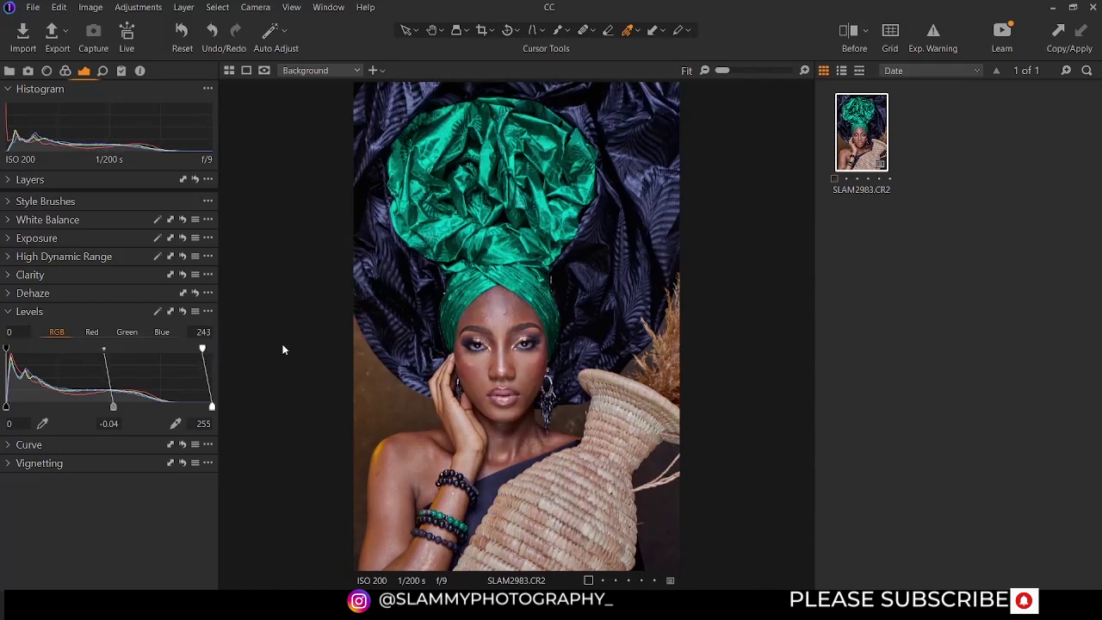
# Examine the Red, Green and Blue channels in Levels, and return to the RGB channel.
pyautogui.click(91, 332)
pyautogui.click(127, 332)
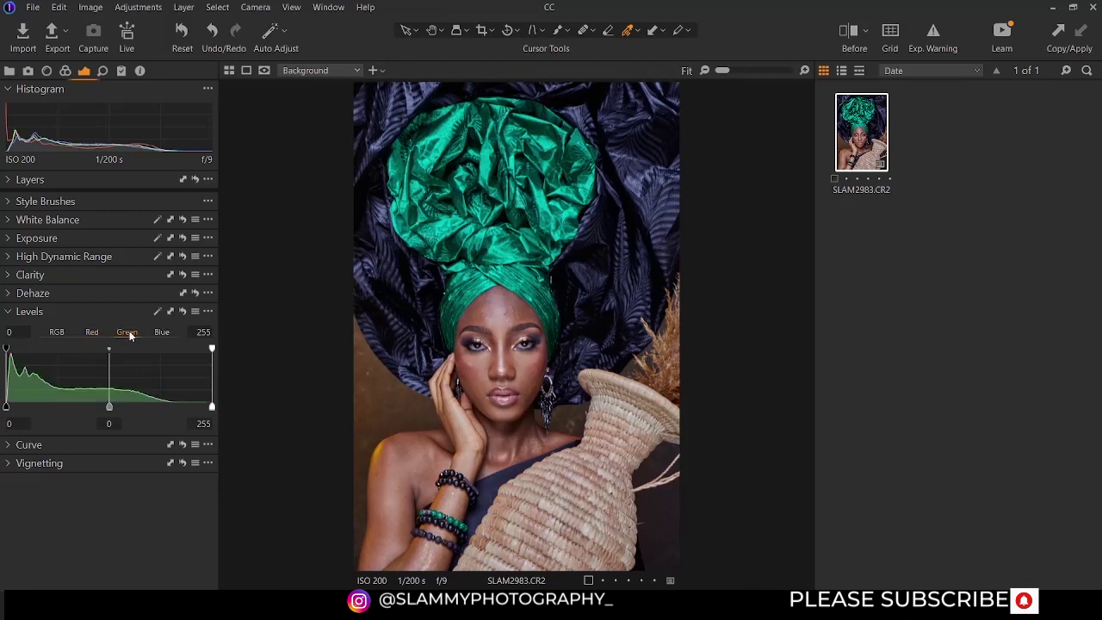
pyautogui.click(155, 332)
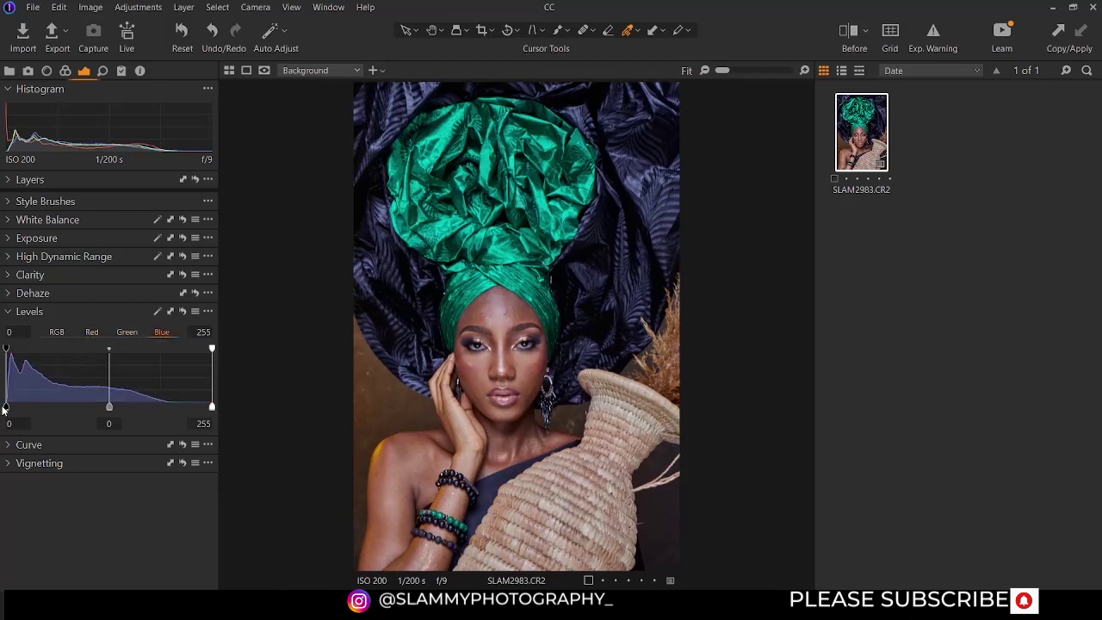
pyautogui.moveTo(11, 408)
pyautogui.mouseDown()
pyautogui.moveTo(34, 409)
pyautogui.moveTo(6, 408)
pyautogui.mouseUp()
pyautogui.click(57, 334)
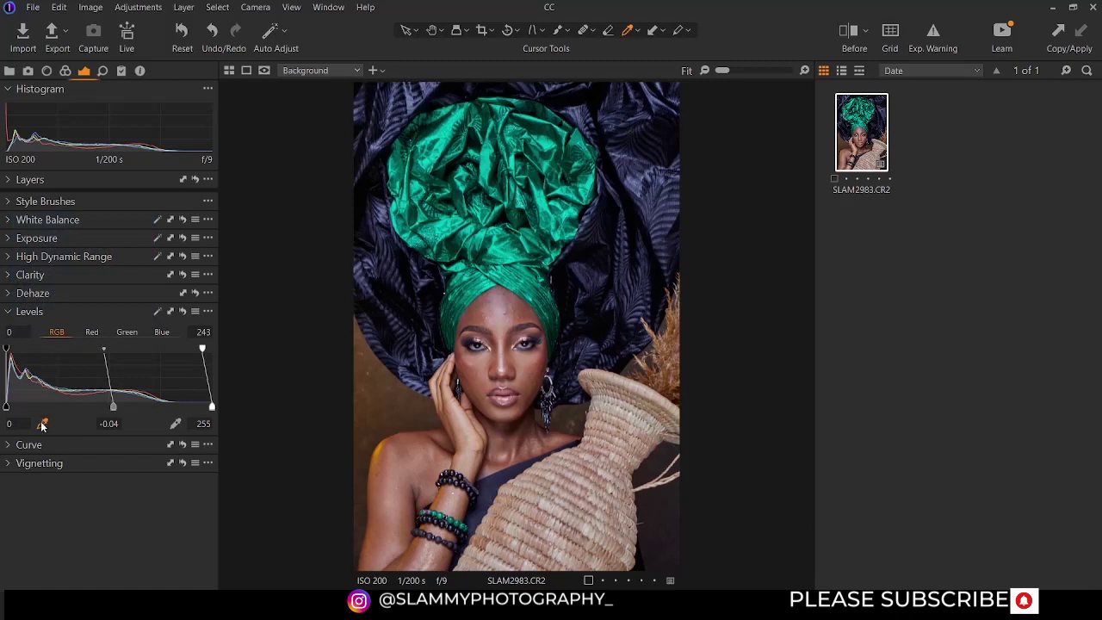
# Try sampling the shadow level from the dark backdrop and the highlight level from the subject's face, and reset Levels.
pyautogui.click(385, 324)
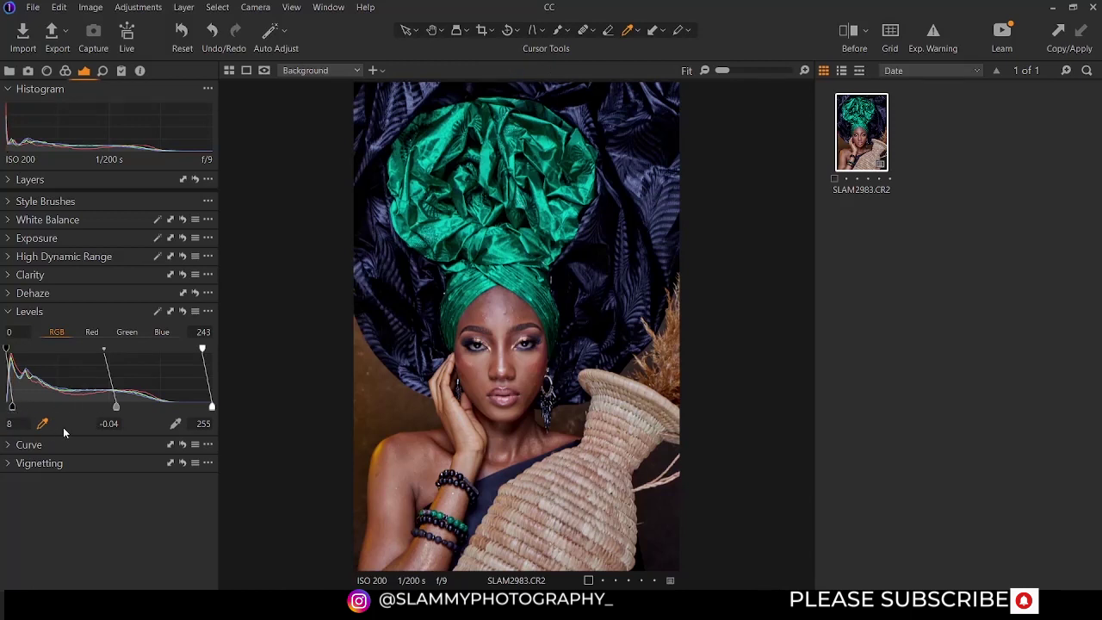
pyautogui.click(176, 423)
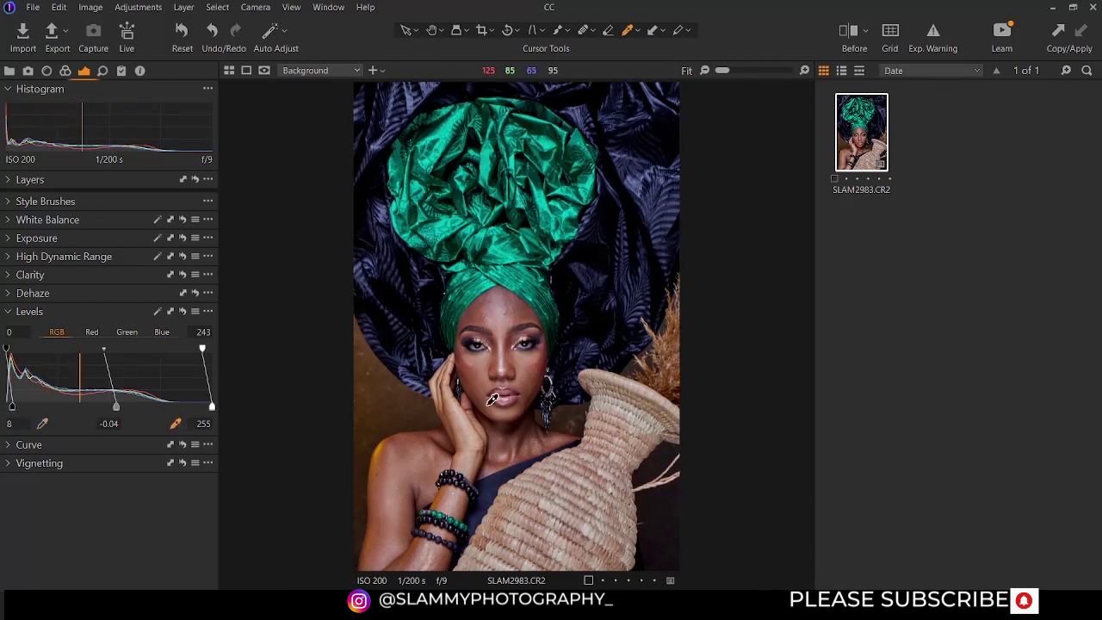
pyautogui.click(512, 354)
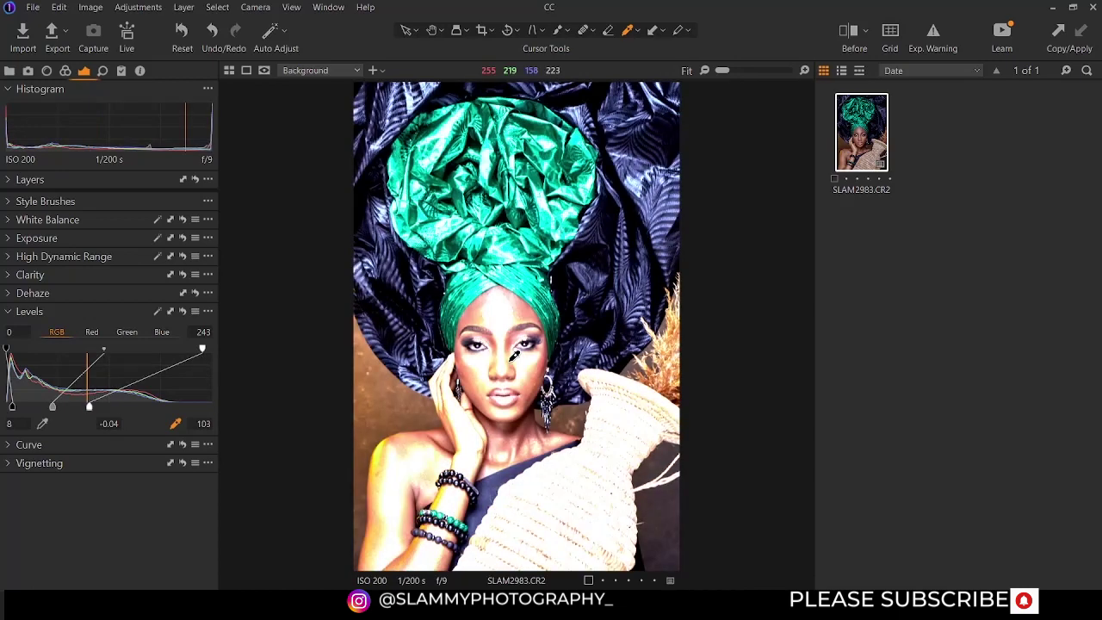
pyautogui.click(513, 355)
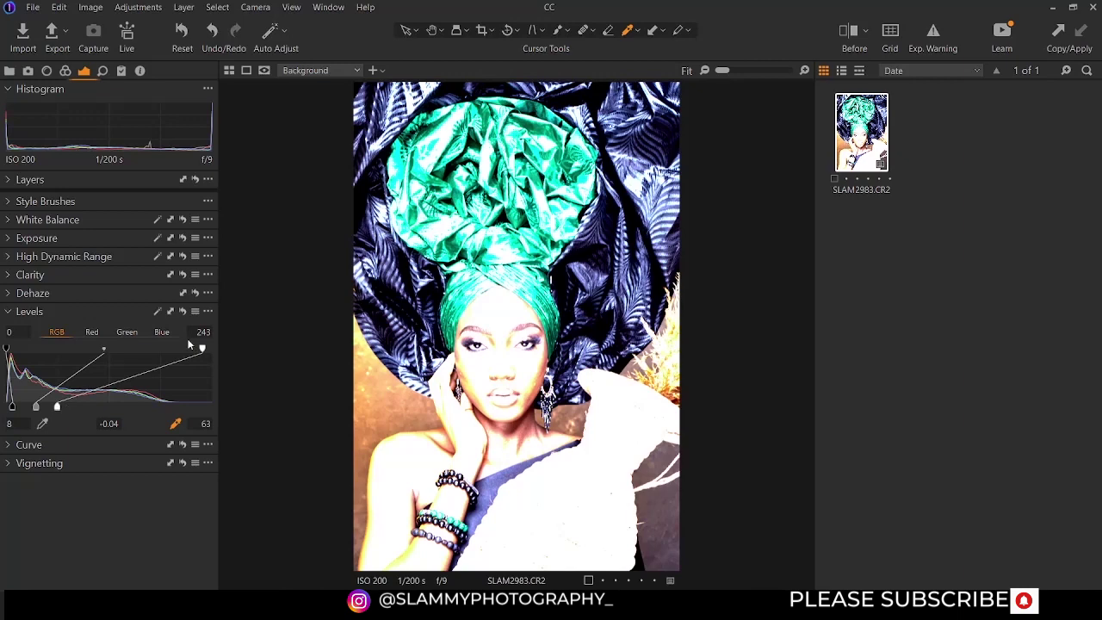
pyautogui.click(182, 312)
# Set the RGB input levels to 5 for shadows, -0.06 for midtones and 252 for highlights, and collapse Levels.
pyautogui.moveTo(7, 404); pyautogui.dragTo(10, 406)
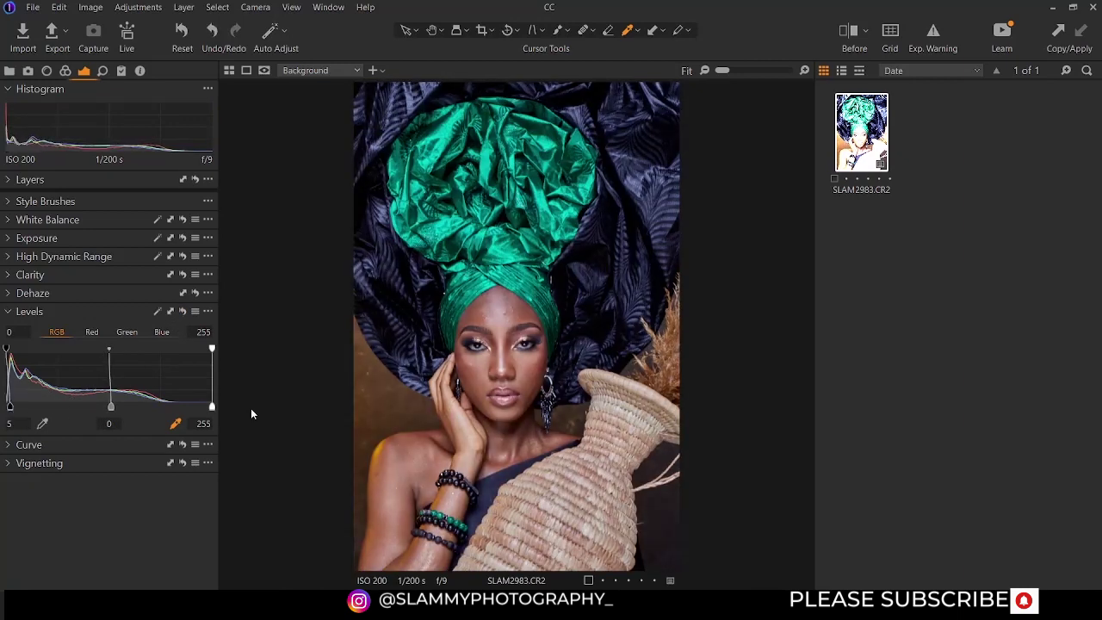
pyautogui.moveTo(213, 407); pyautogui.dragTo(211, 407)
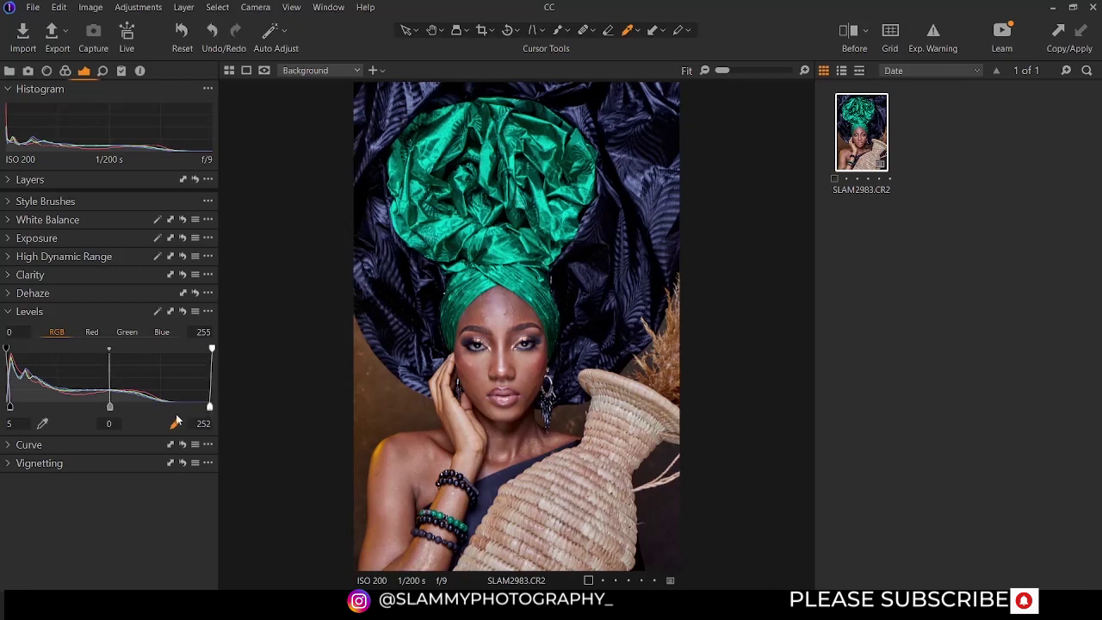
pyautogui.moveTo(111, 408); pyautogui.dragTo(115, 407)
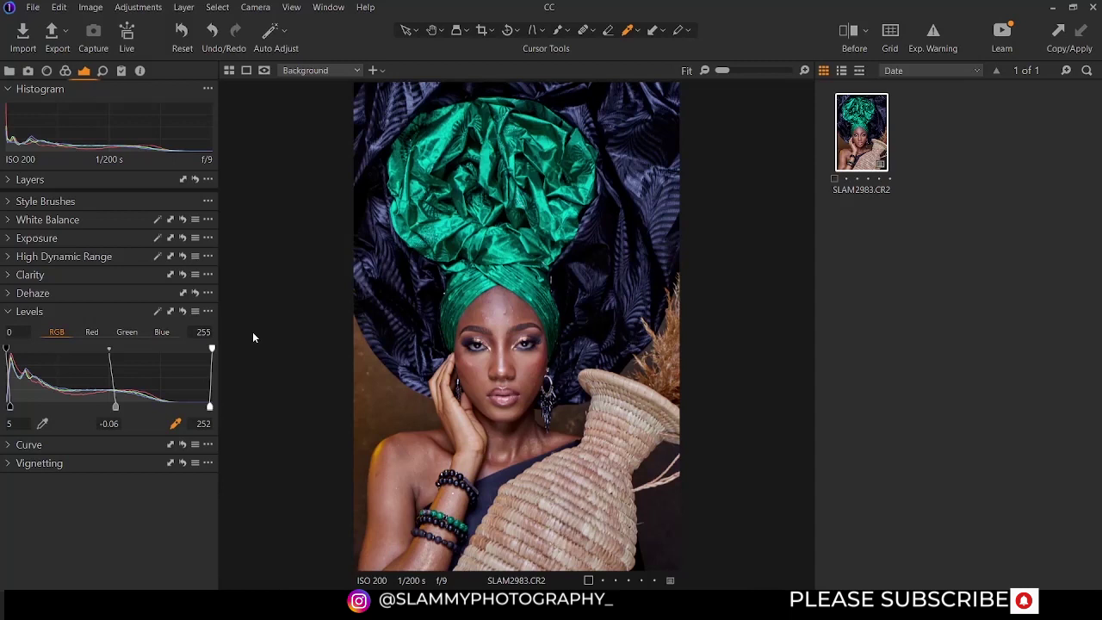
pyautogui.click(9, 314)
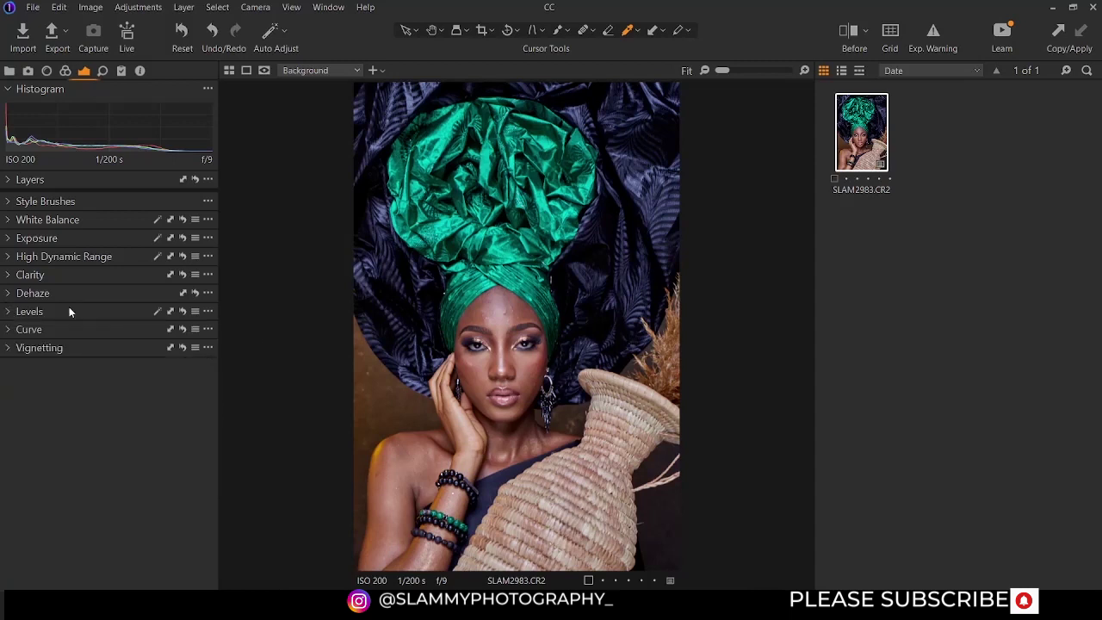
# Place seven points along the RGB curve's diagonal, and clear all but one point in the highlights.
pyautogui.click(54, 330)
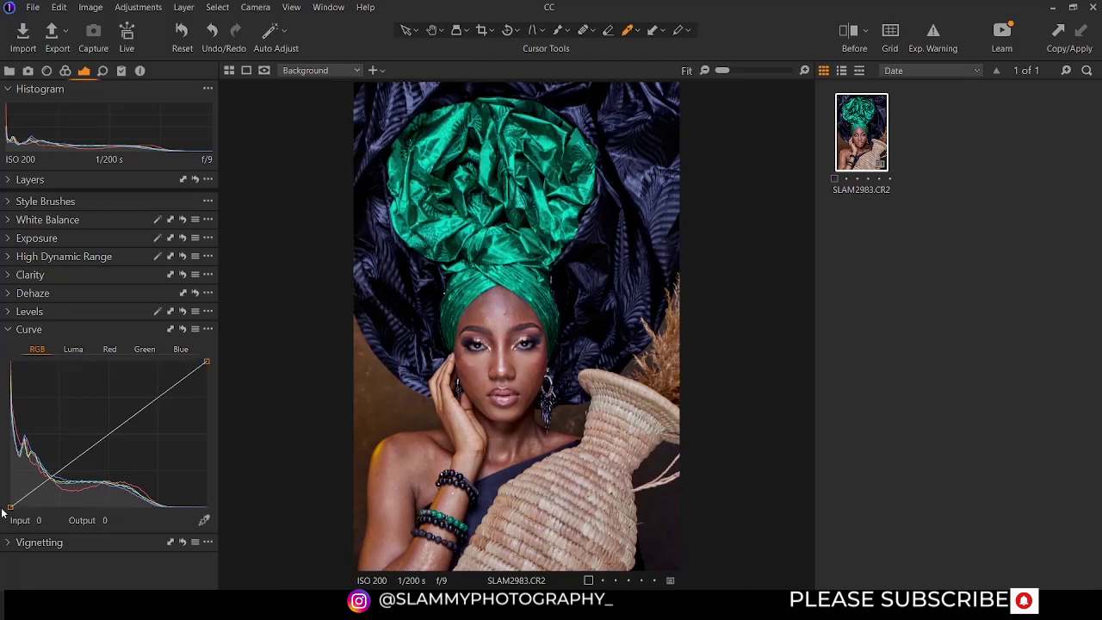
pyautogui.click(123, 423)
pyautogui.click(155, 400)
pyautogui.click(185, 377)
pyautogui.click(92, 448)
pyautogui.click(68, 463)
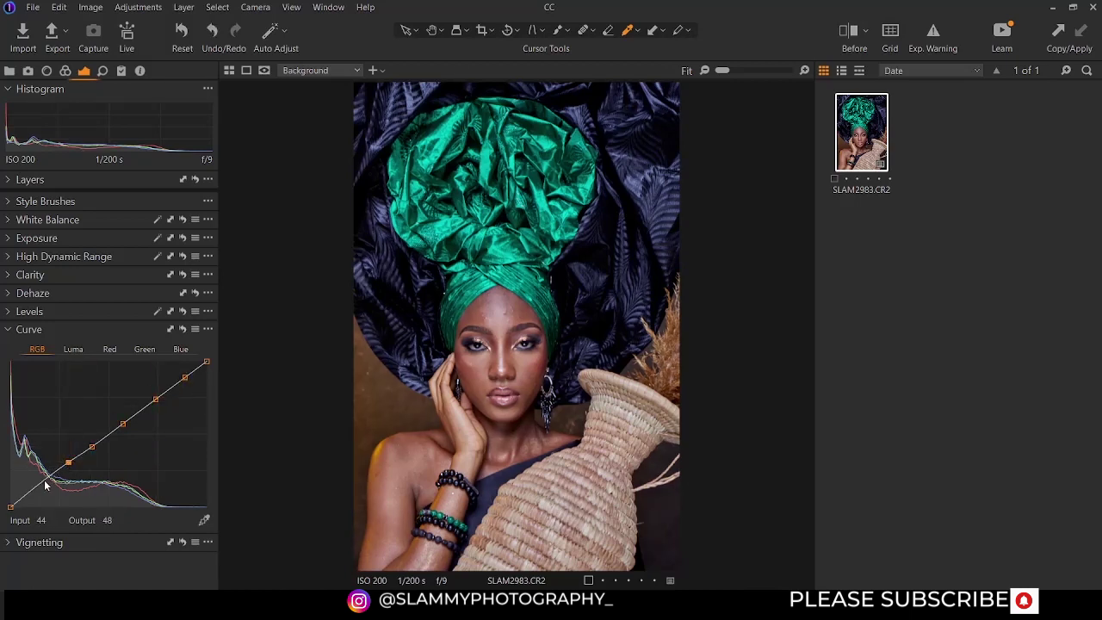
pyautogui.click(40, 483)
pyautogui.click(25, 495)
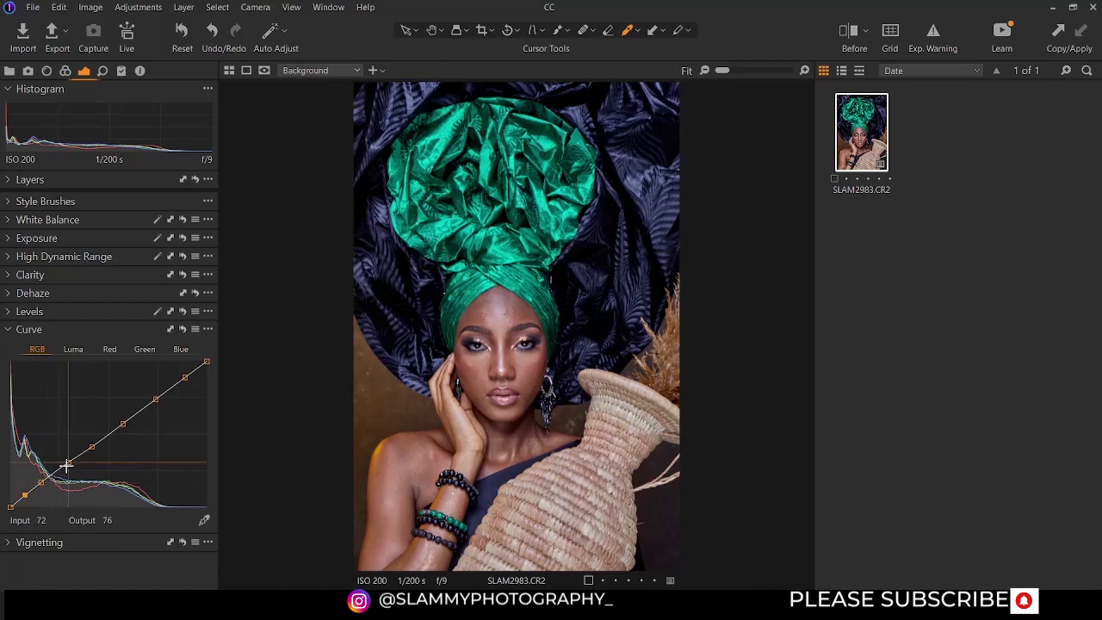
pyautogui.moveTo(68, 463); pyautogui.dragTo(49, 479)
pyautogui.moveTo(123, 424); pyautogui.dragTo(158, 396)
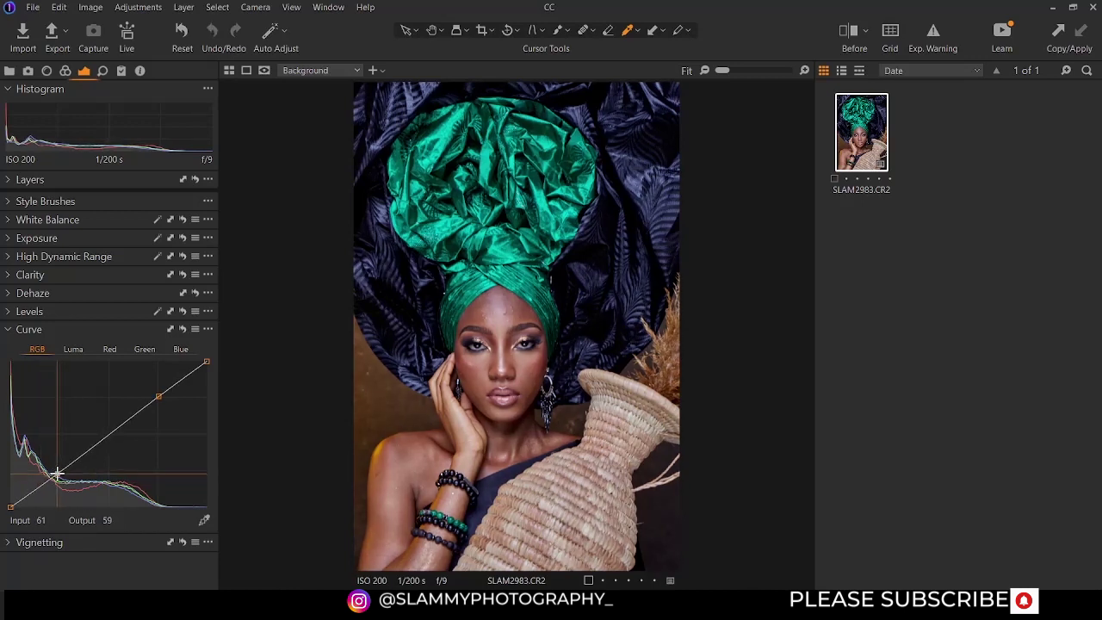
# Try an RGB S-curve with the shadow point lowered to about input 65, output 47 and the highlight point raised, and straighten it.
pyautogui.moveTo(55, 474); pyautogui.dragTo(61, 480)
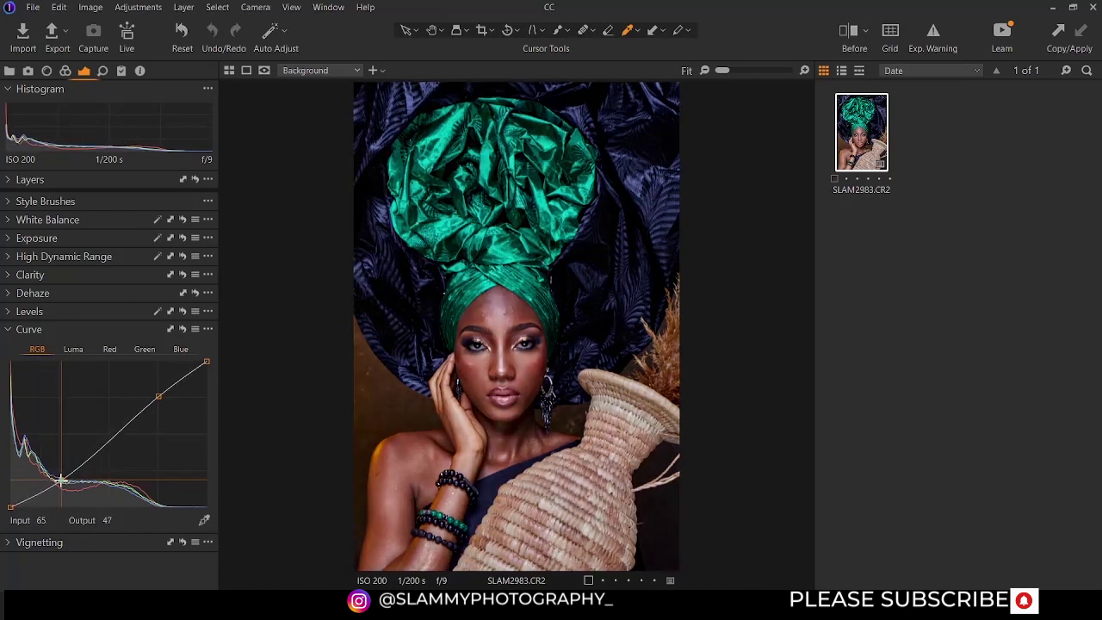
pyautogui.moveTo(167, 393); pyautogui.dragTo(155, 390)
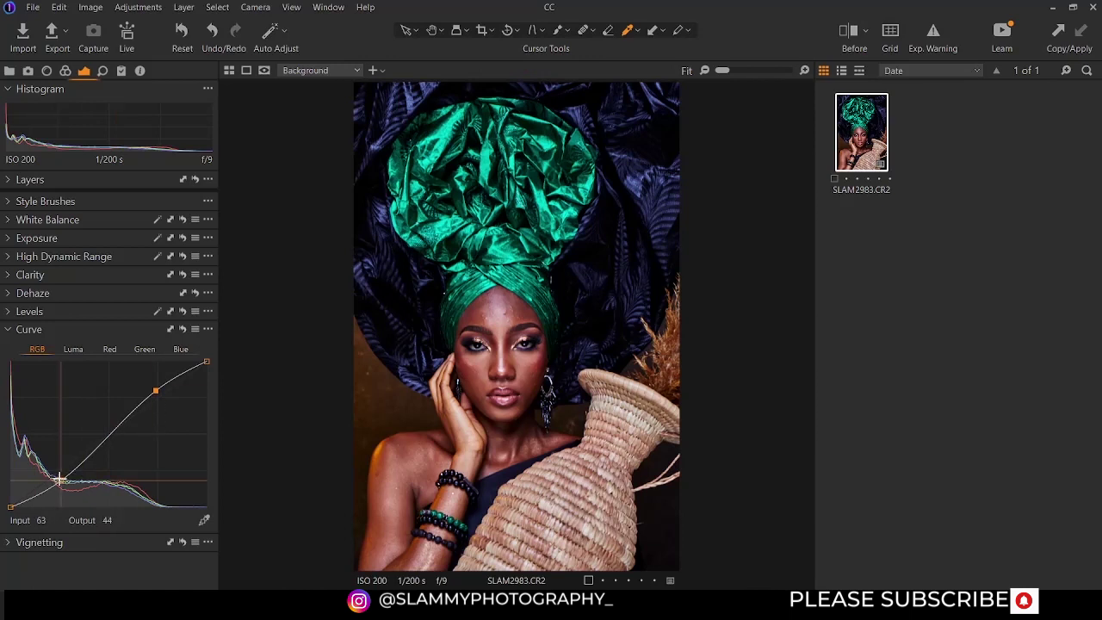
pyautogui.moveTo(57, 478); pyautogui.dragTo(57, 473)
pyautogui.moveTo(158, 384); pyautogui.dragTo(158, 398)
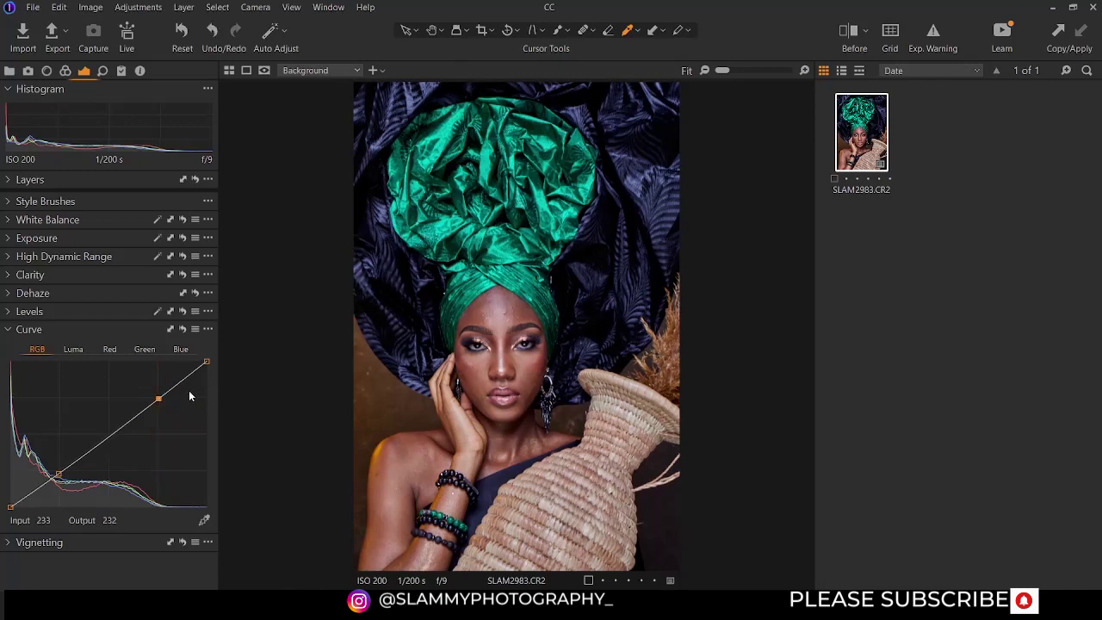
# Replace the RGB curve's shadow and highlight points with one midtone point, and try moving the white endpoint inward and back.
pyautogui.moveTo(57, 473); pyautogui.dragTo(157, 398)
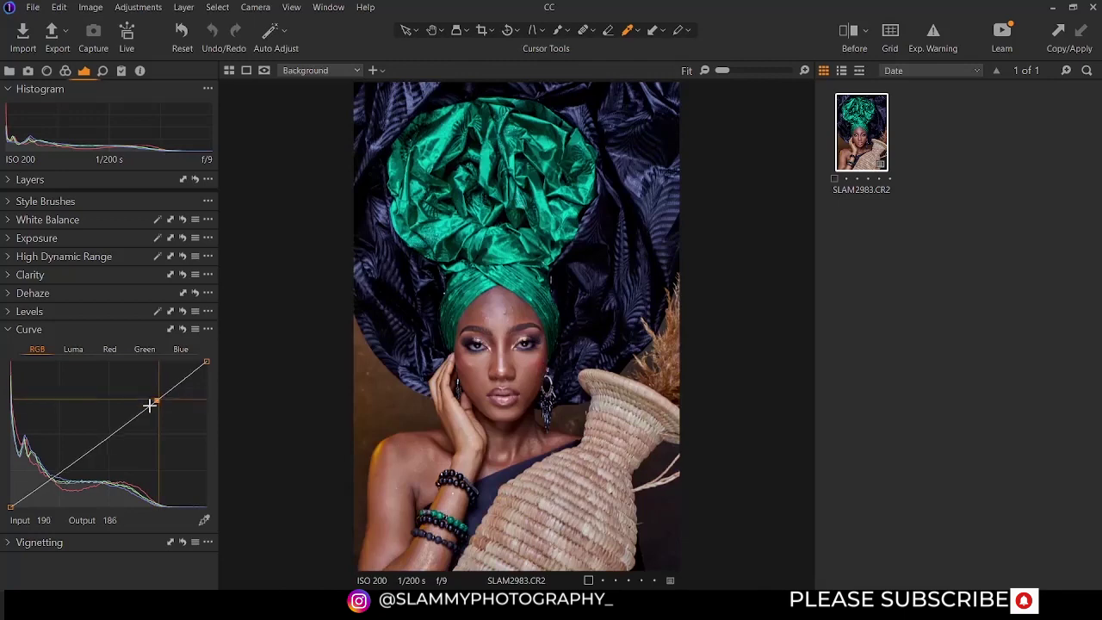
pyautogui.moveTo(108, 433)
pyautogui.mouseDown()
pyautogui.moveTo(117, 439)
pyautogui.moveTo(107, 432)
pyautogui.mouseUp()
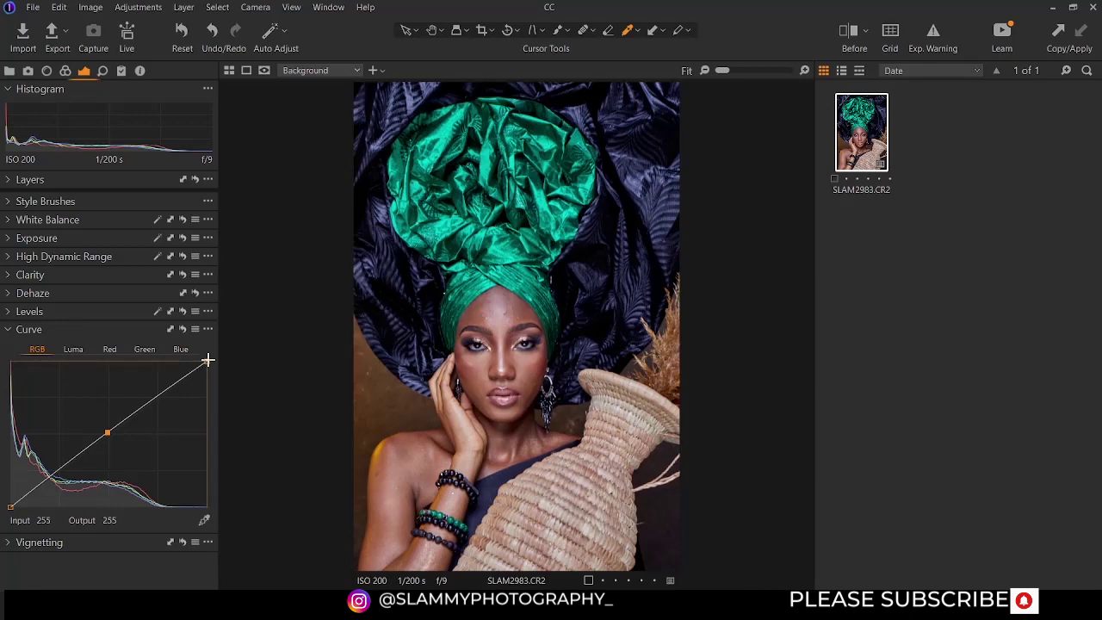
pyautogui.moveTo(206, 362)
pyautogui.mouseDown()
pyautogui.moveTo(164, 364)
pyautogui.moveTo(197, 360)
pyautogui.mouseUp()
pyautogui.moveTo(180, 360); pyautogui.dragTo(230, 362)
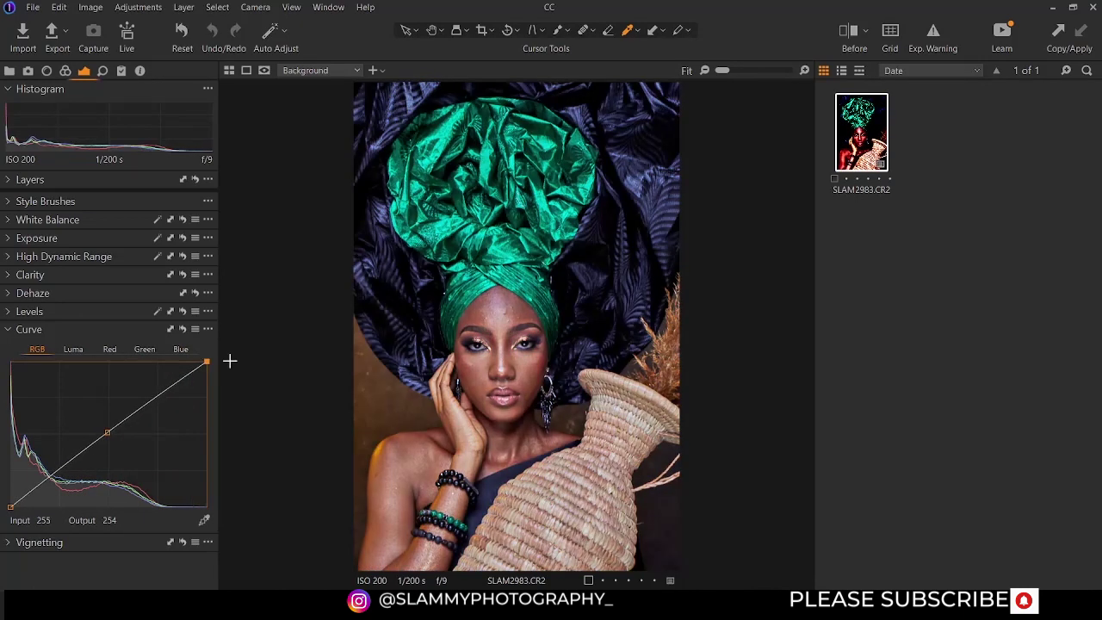
# Clear the intermediate points from the RGB curve and lower its white endpoint slightly.
pyautogui.moveTo(109, 433); pyautogui.dragTo(208, 362)
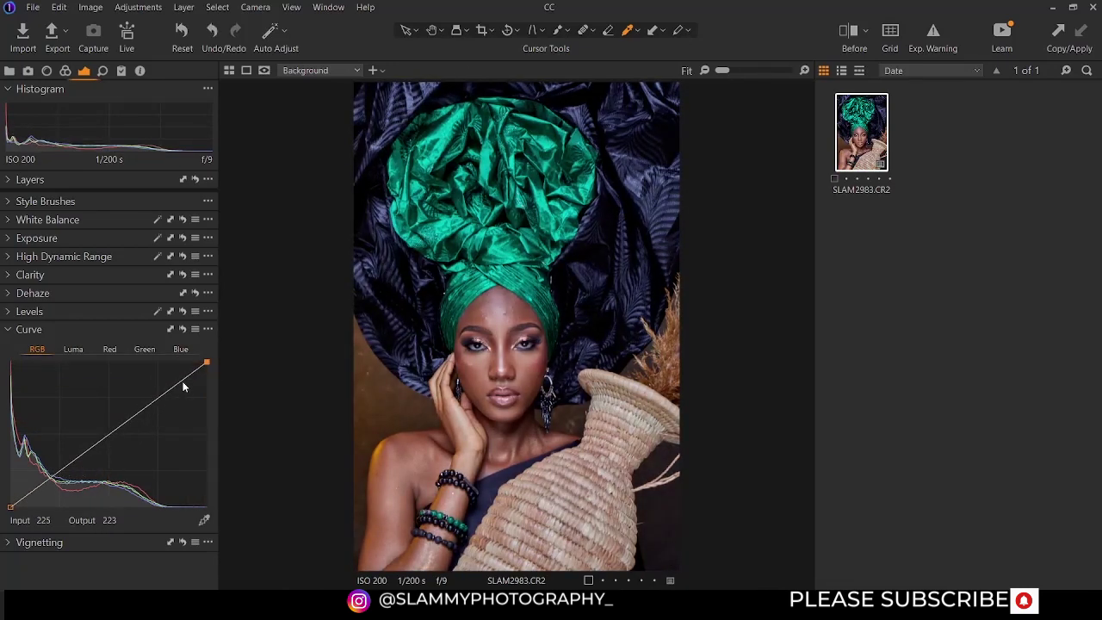
pyautogui.click(183, 378)
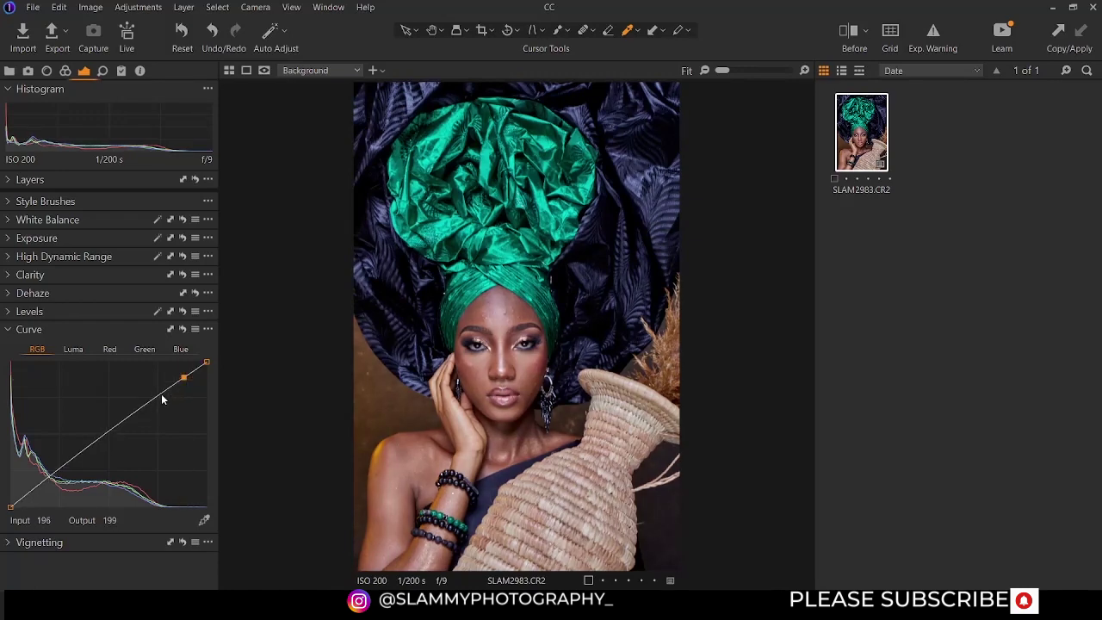
pyautogui.moveTo(207, 362)
pyautogui.mouseDown()
pyautogui.moveTo(195, 365)
pyautogui.moveTo(216, 361)
pyautogui.mouseUp()
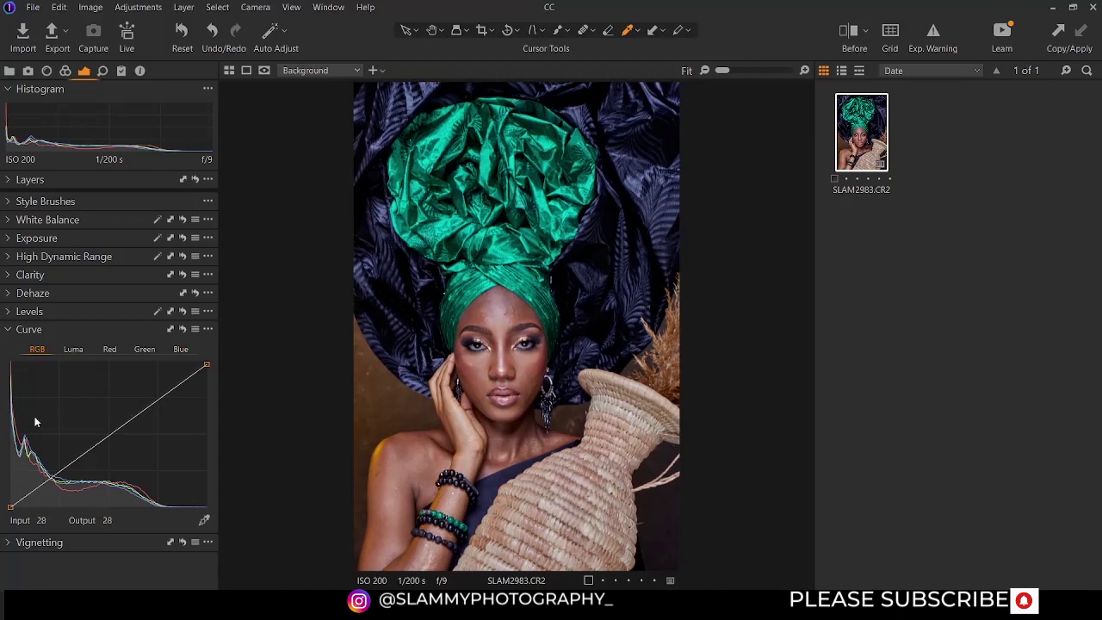
# Try lowering the Luma curve's midtone to about input 128, output 124, and return to the RGB curve.
pyautogui.click(72, 349)
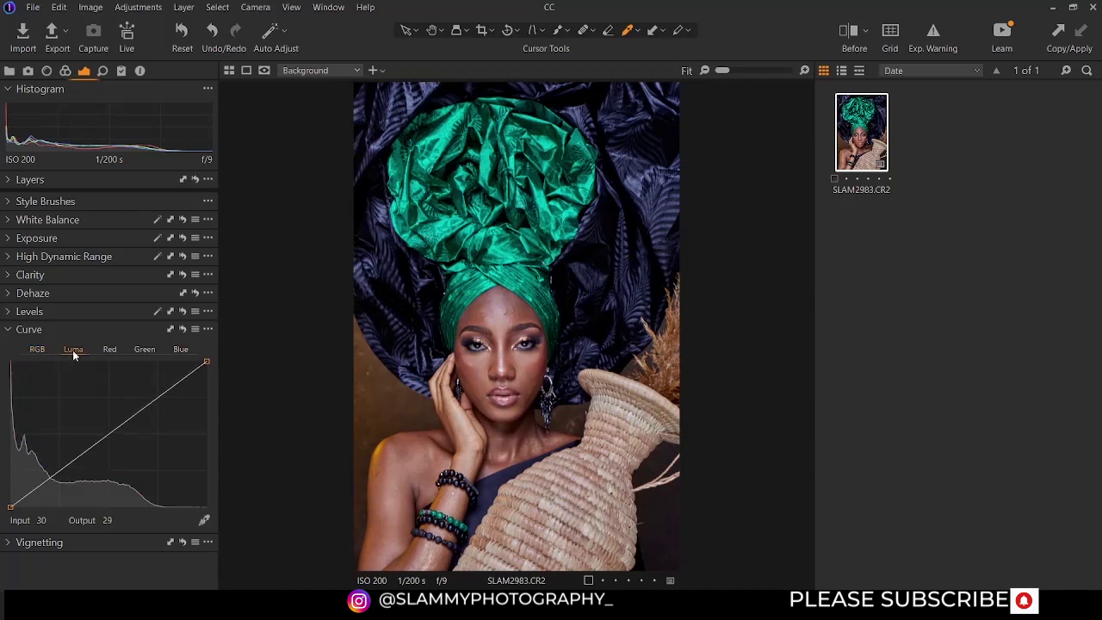
pyautogui.moveTo(108, 437)
pyautogui.mouseDown()
pyautogui.moveTo(100, 418)
pyautogui.moveTo(126, 456)
pyautogui.moveTo(100, 413)
pyautogui.moveTo(108, 436)
pyautogui.mouseUp()
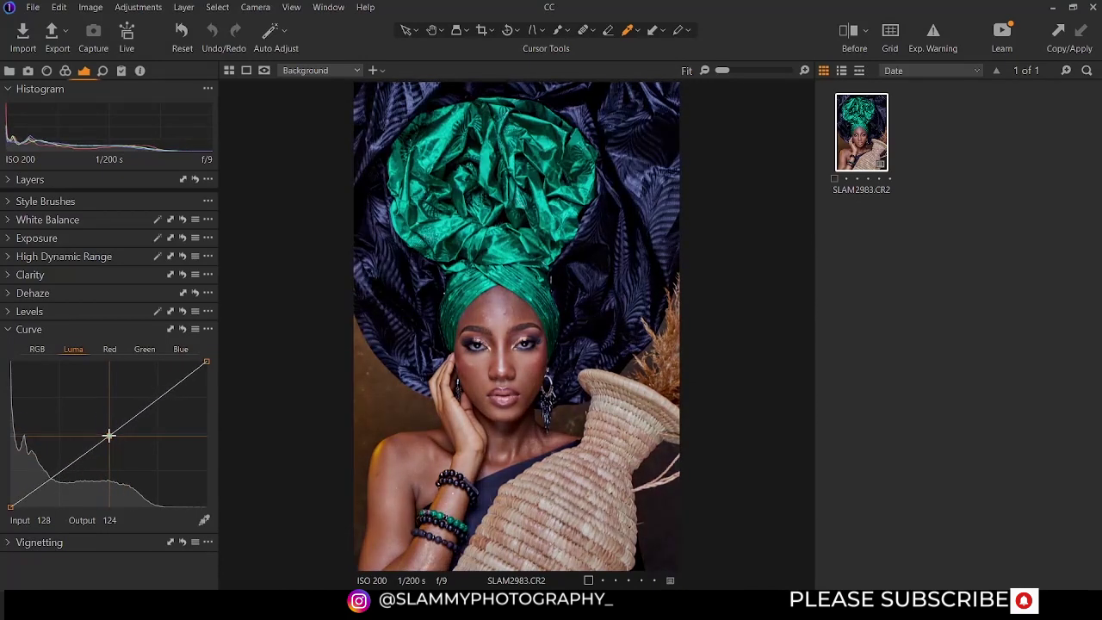
pyautogui.click(38, 349)
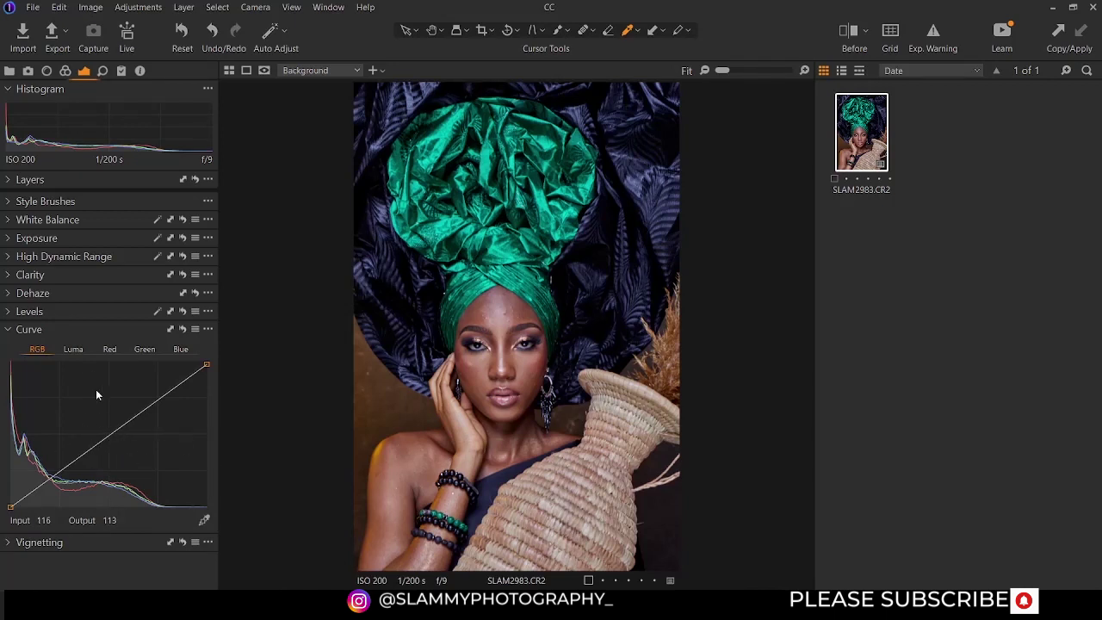
# Try adding a midtone point to the Luma curve at about input 129, output 124, and remove it.
pyautogui.click(72, 349)
pyautogui.moveTo(110, 436)
pyautogui.mouseDown()
pyautogui.moveTo(98, 418)
pyautogui.moveTo(123, 455)
pyautogui.moveTo(109, 436)
pyautogui.mouseUp()
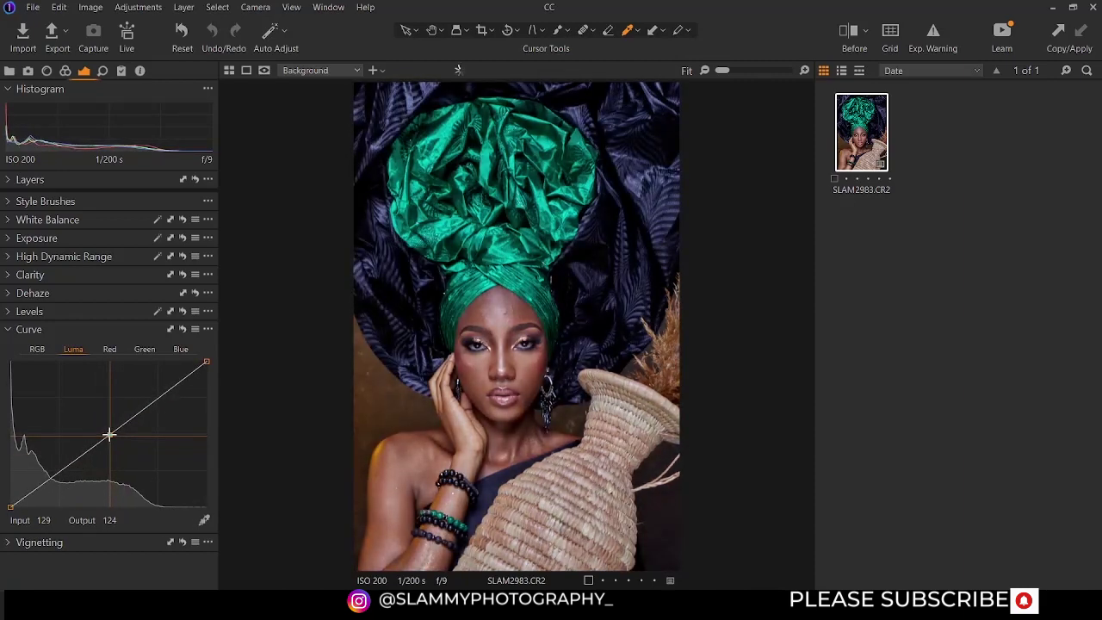
pyautogui.moveTo(156, 397); pyautogui.dragTo(214, 361)
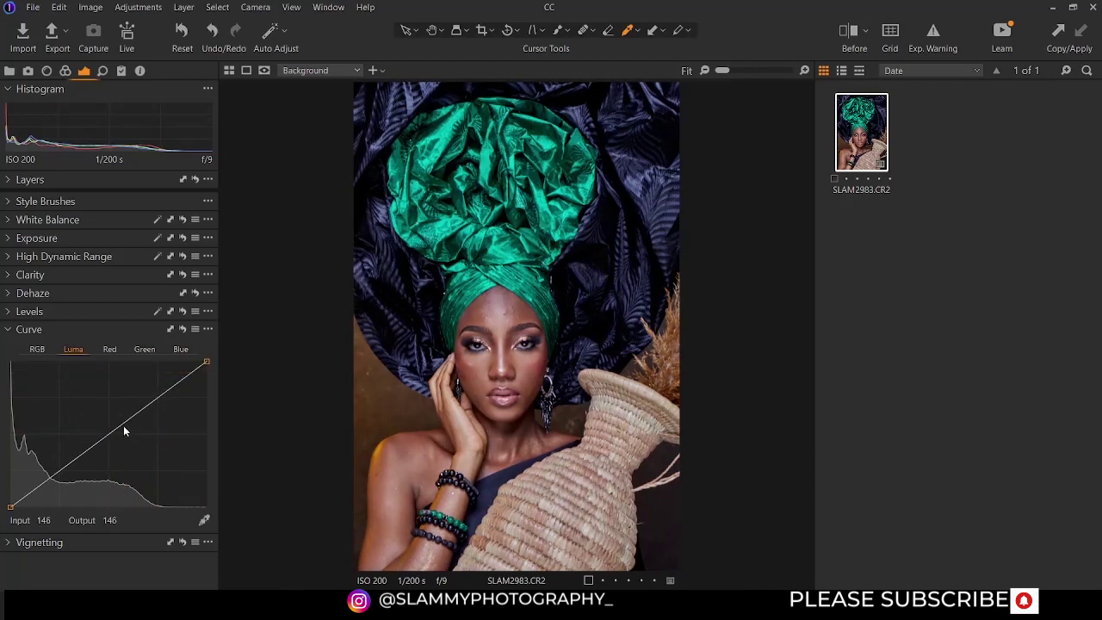
# Look through the Red, Green and Blue channel curves and return to the RGB curve.
pyautogui.click(38, 350)
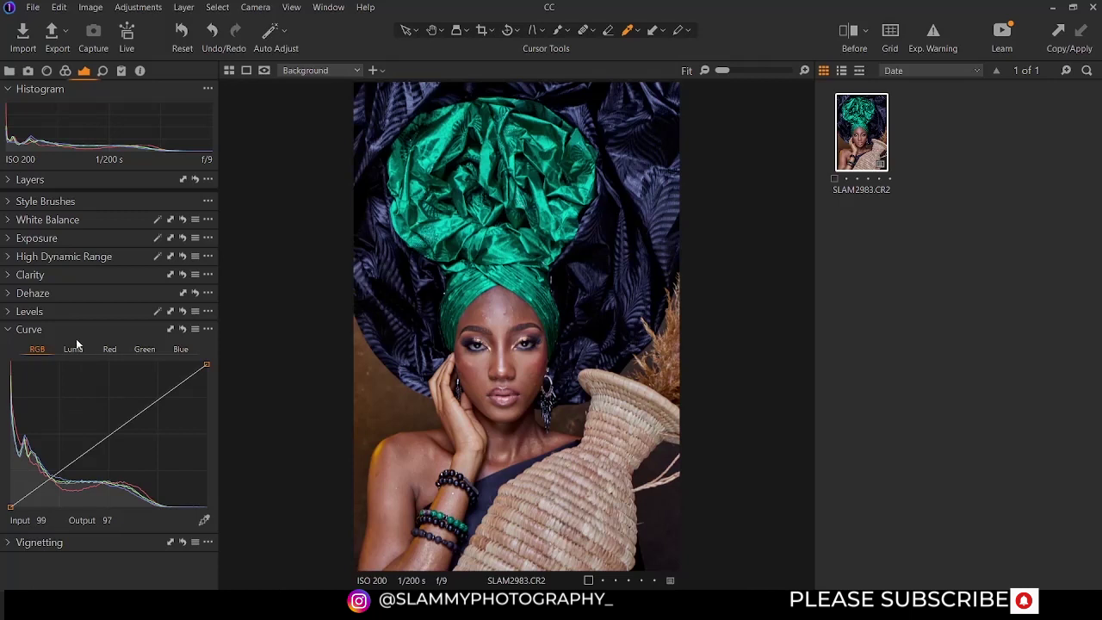
pyautogui.click(108, 351)
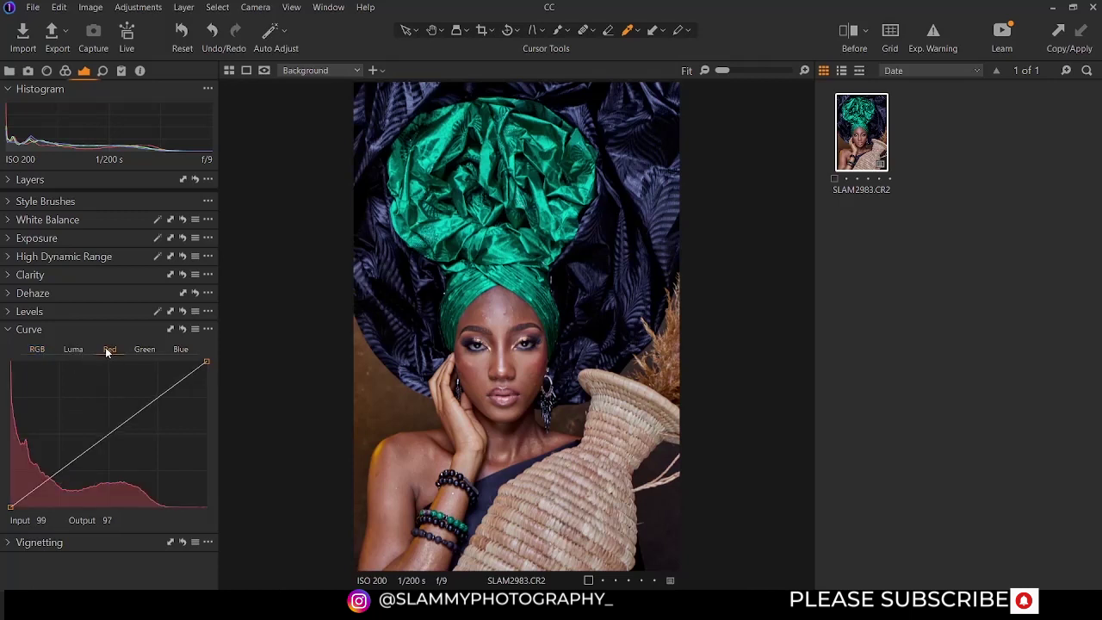
pyautogui.click(146, 350)
pyautogui.click(180, 349)
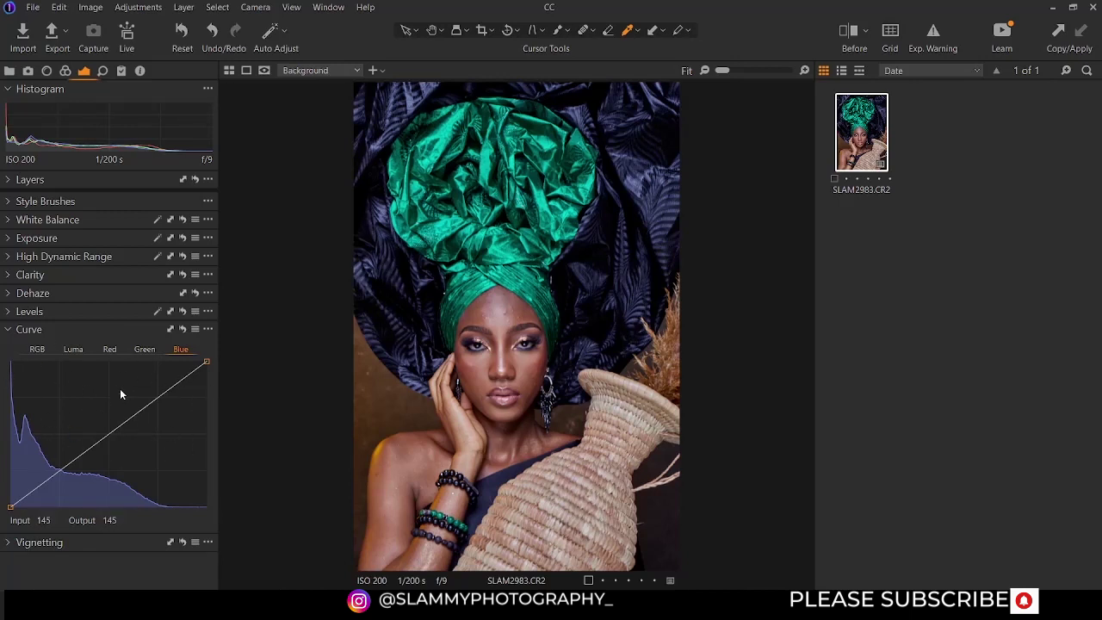
pyautogui.click(37, 349)
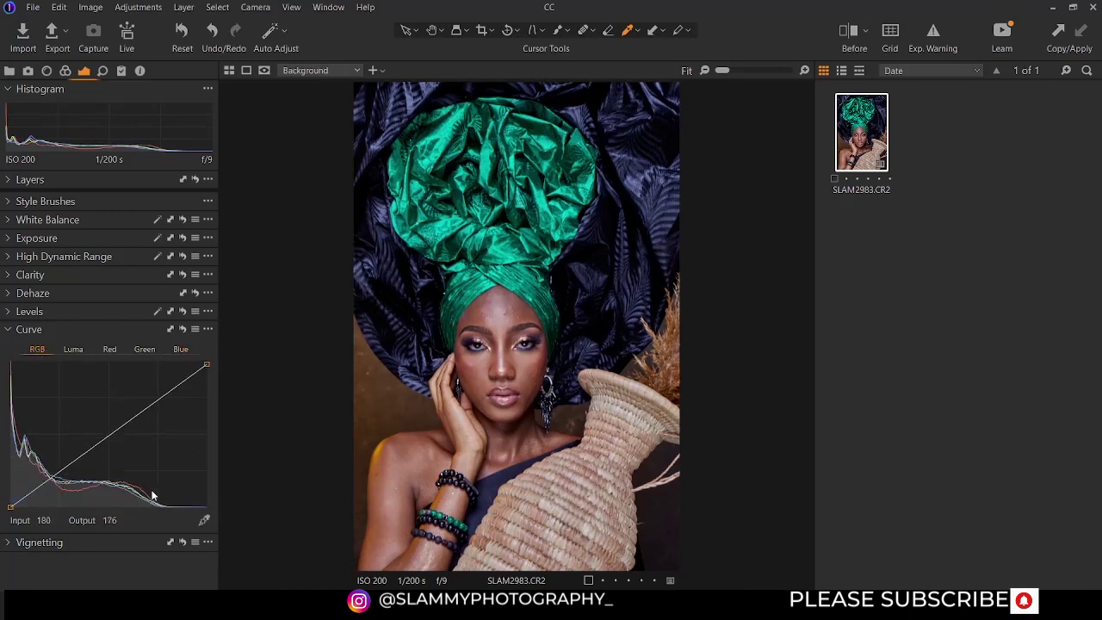
# Try adding points to the RGB curve by sampling the forehead, headwrap and dark backdrop with the curve point picker.
pyautogui.click(204, 521)
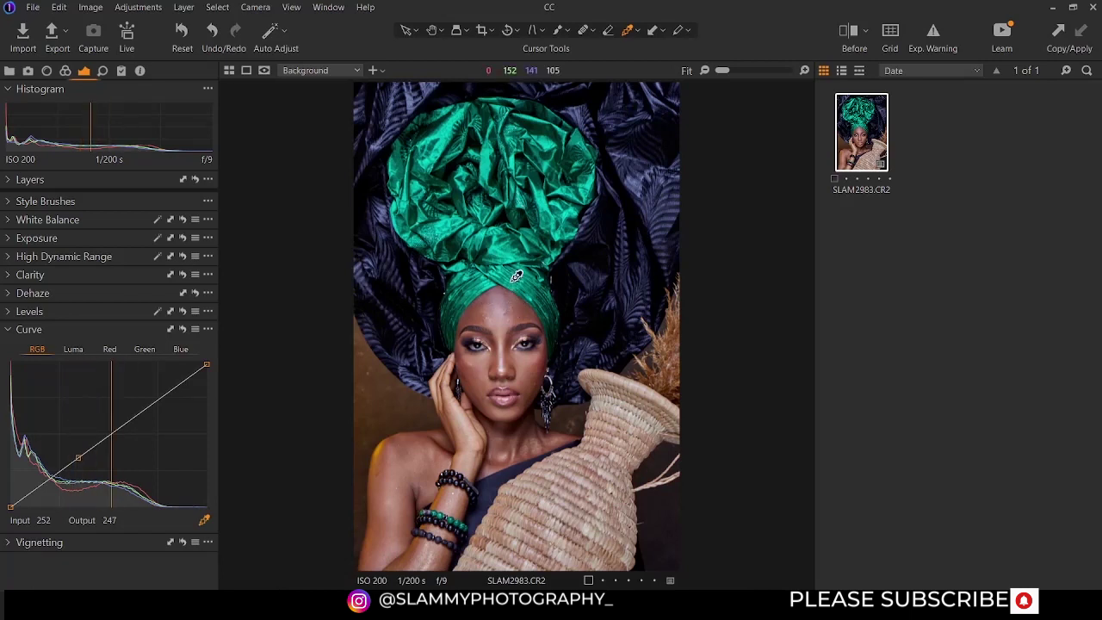
pyautogui.click(520, 313)
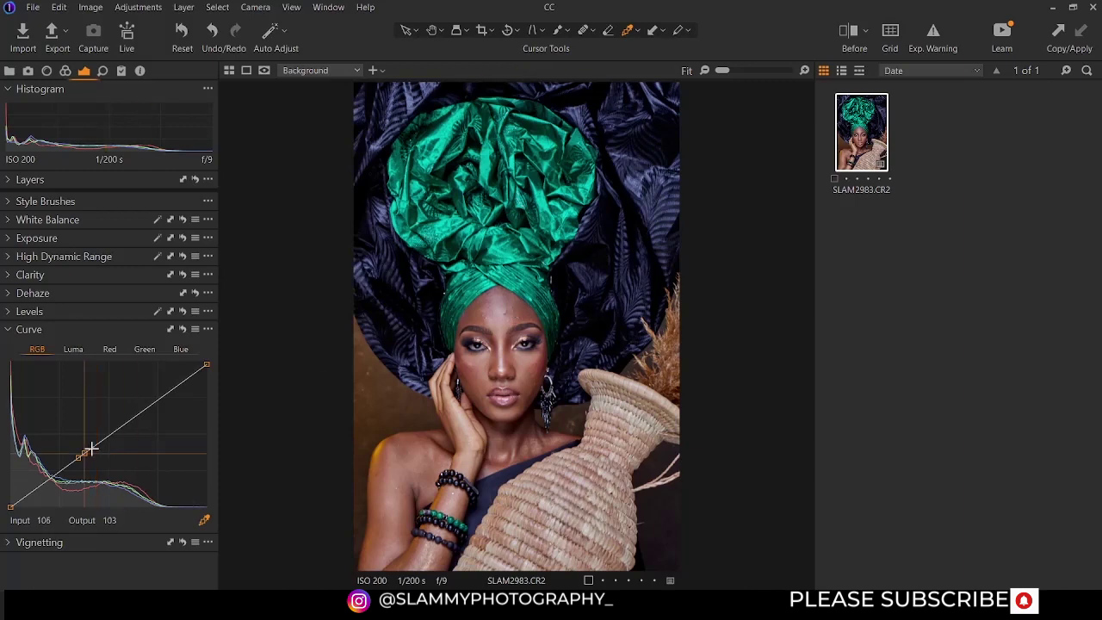
pyautogui.moveTo(83, 454)
pyautogui.mouseDown()
pyautogui.moveTo(86, 442)
pyautogui.moveTo(91, 457)
pyautogui.moveTo(73, 457)
pyautogui.mouseUp()
pyautogui.hotkey('ctrl', 'z')
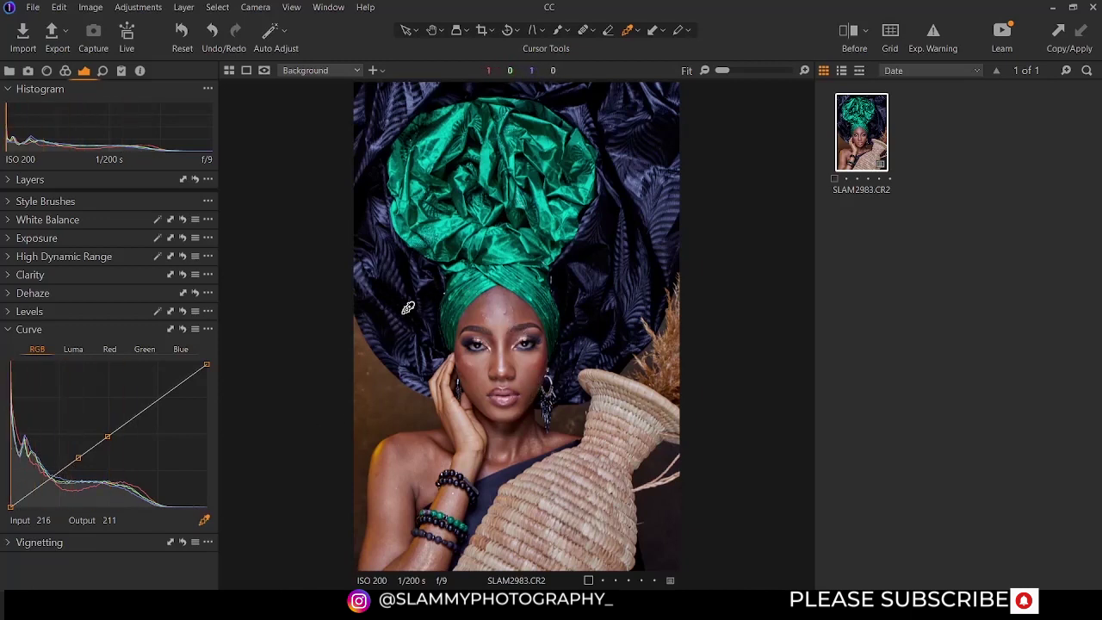
pyautogui.click(409, 277)
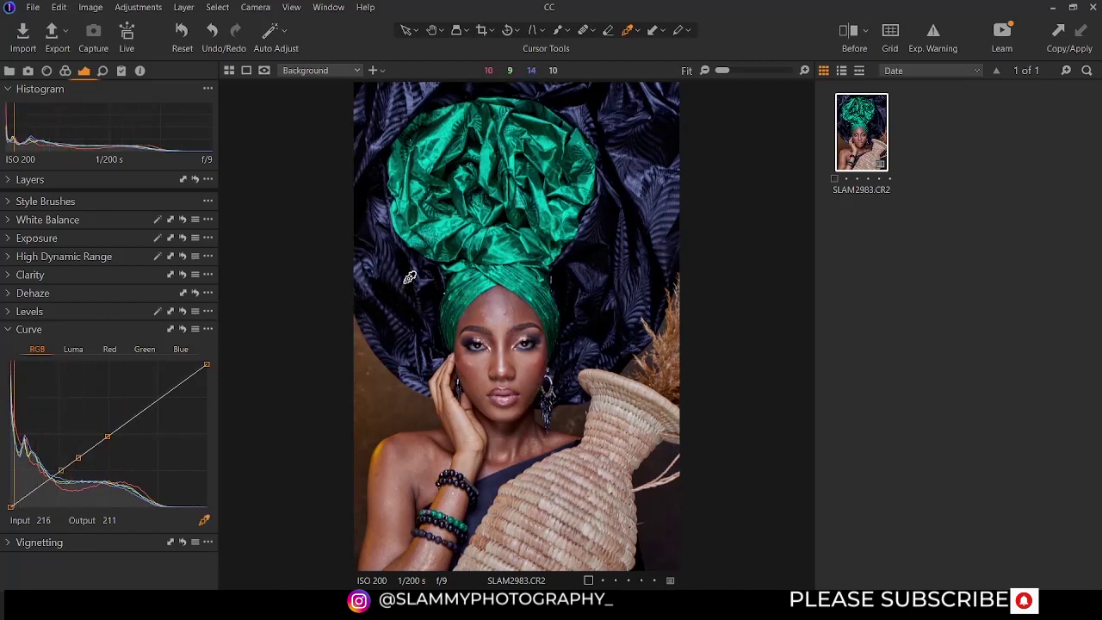
pyautogui.click(454, 278)
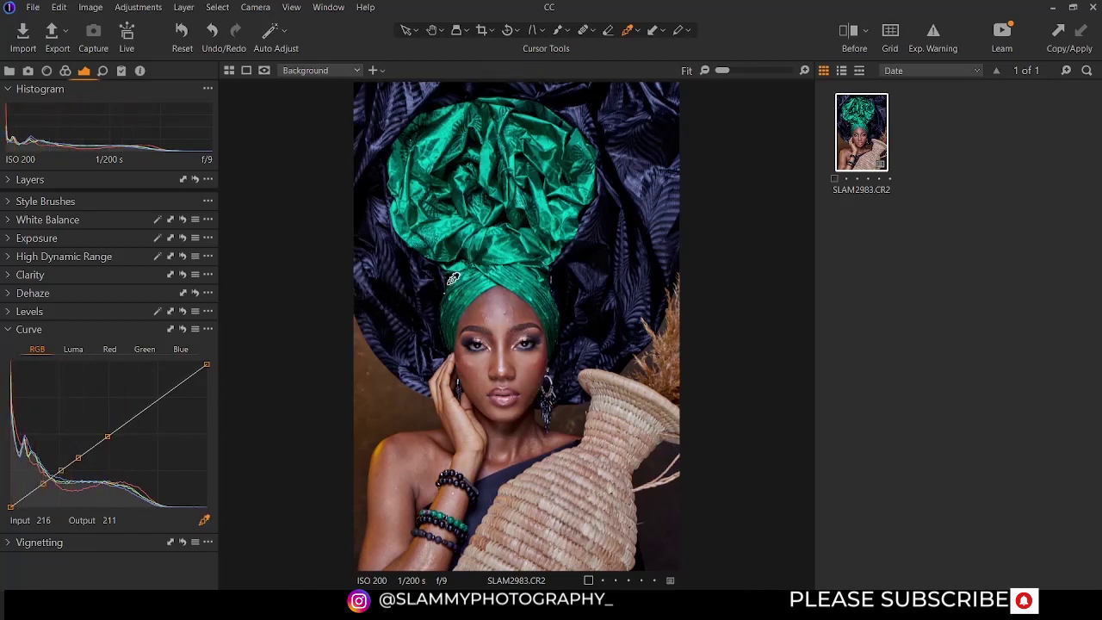
# Reset the Curve tool's adjustments and collapse the tool.
pyautogui.click(184, 329)
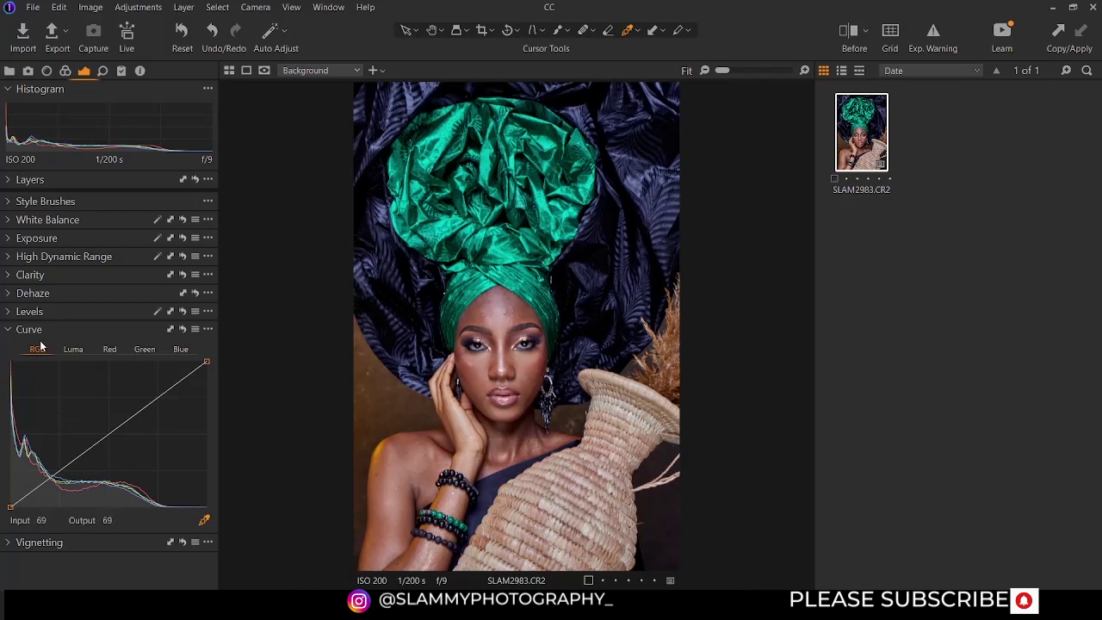
pyautogui.click(7, 332)
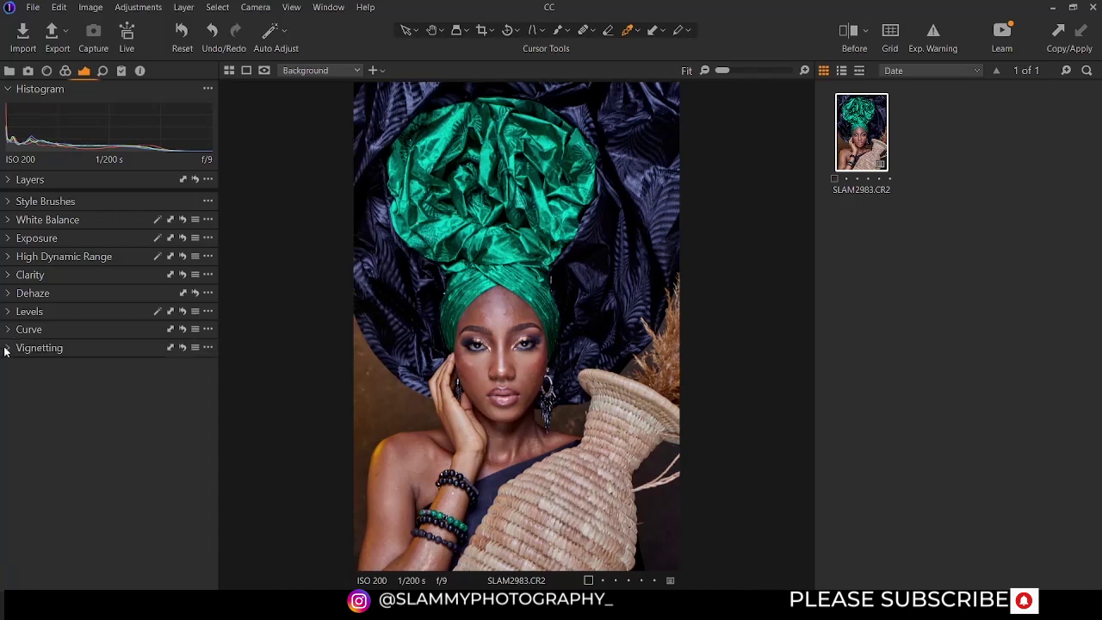
# Try an Elliptic on Crop vignette with an amount of -4, and return the amount to 0.
pyautogui.click(7, 349)
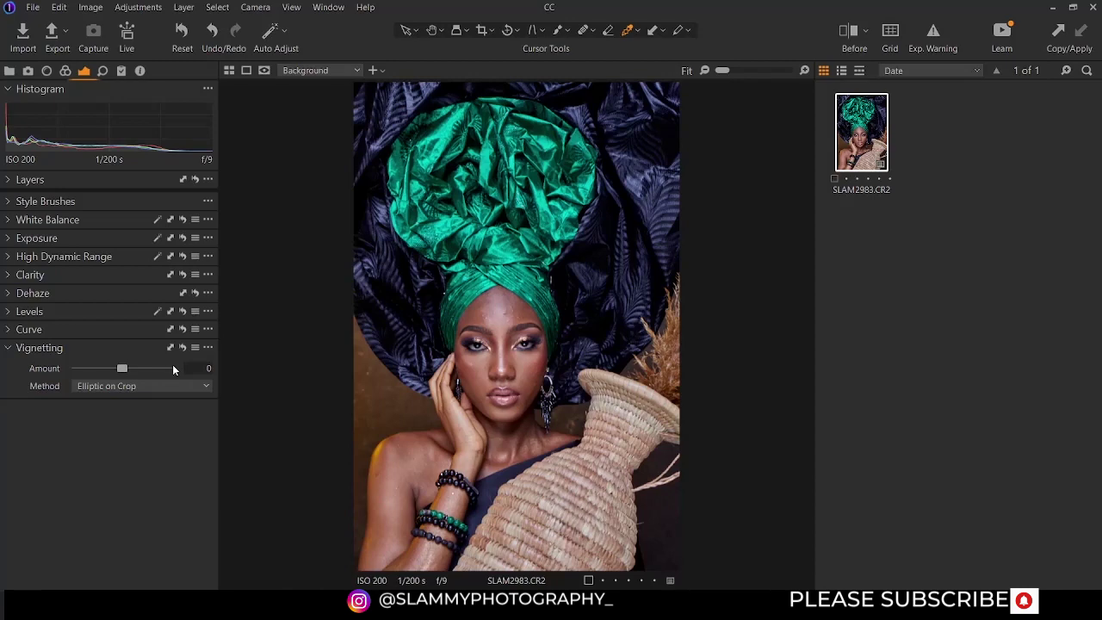
pyautogui.moveTo(126, 370); pyautogui.dragTo(74, 373)
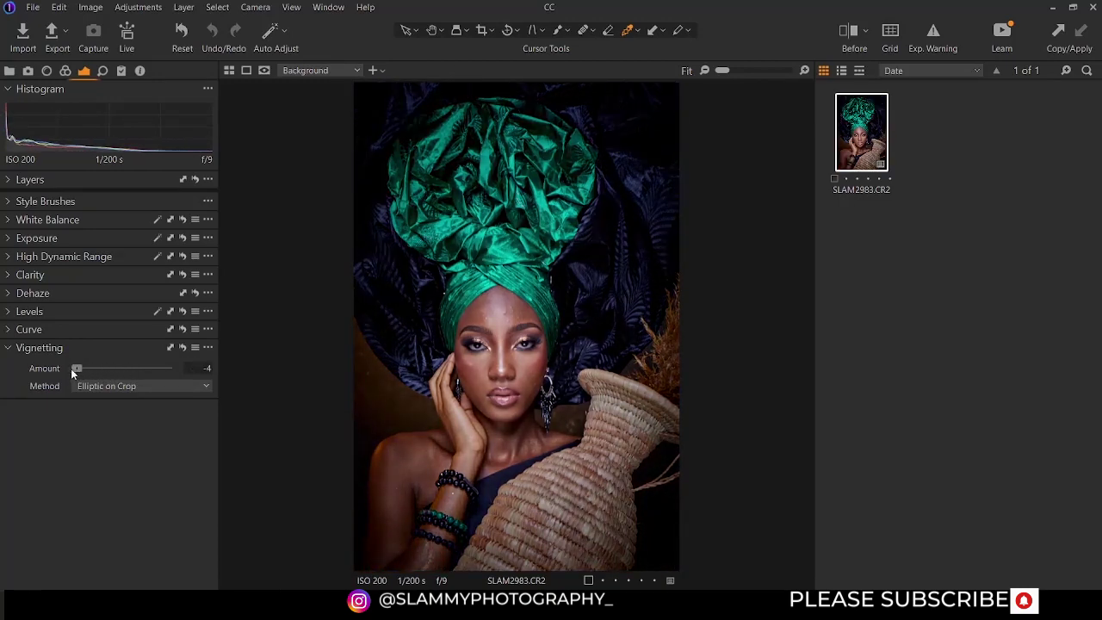
pyautogui.moveTo(84, 371); pyautogui.dragTo(126, 369)
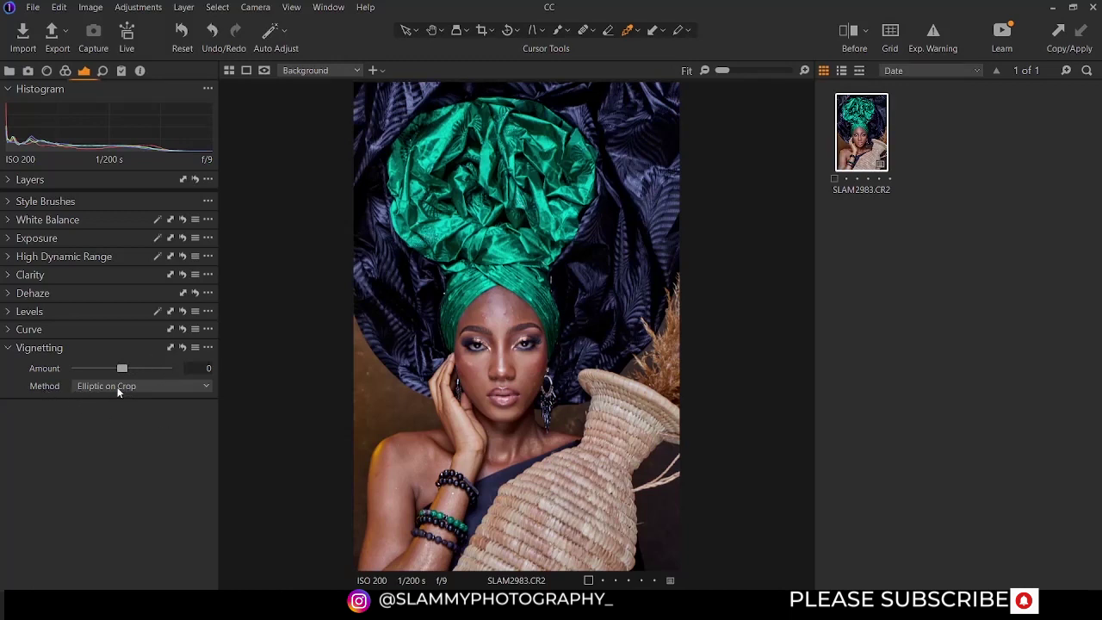
# Set the vignetting method to Circular on Crop with an amount of 0, and collapse the Vignetting tool.
pyautogui.click(96, 388)
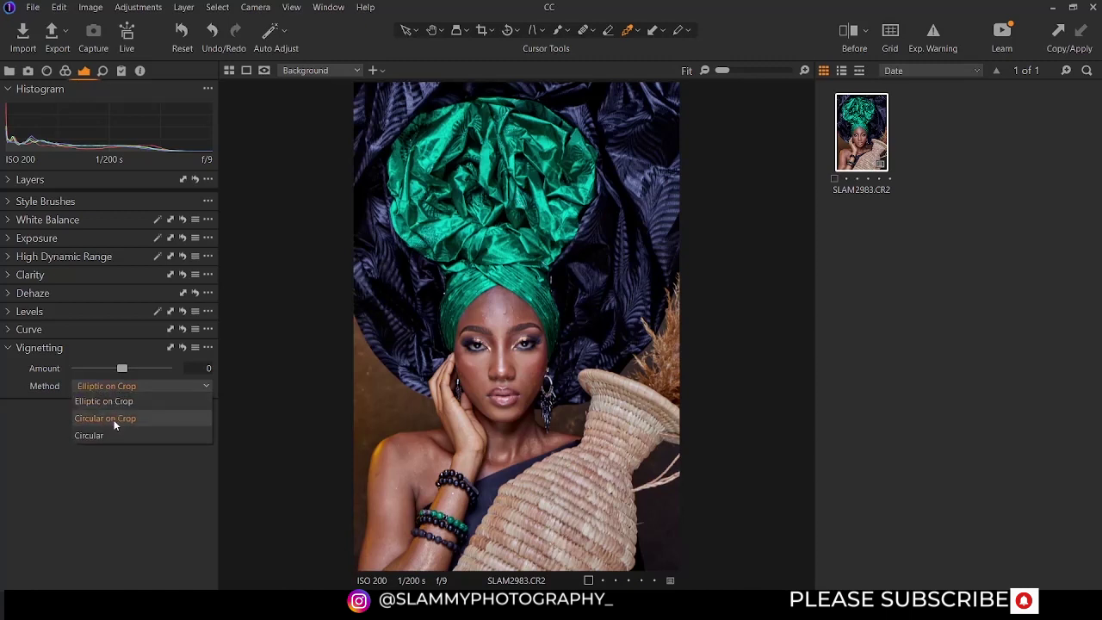
pyautogui.click(115, 385)
pyautogui.click(114, 385)
pyautogui.click(103, 412)
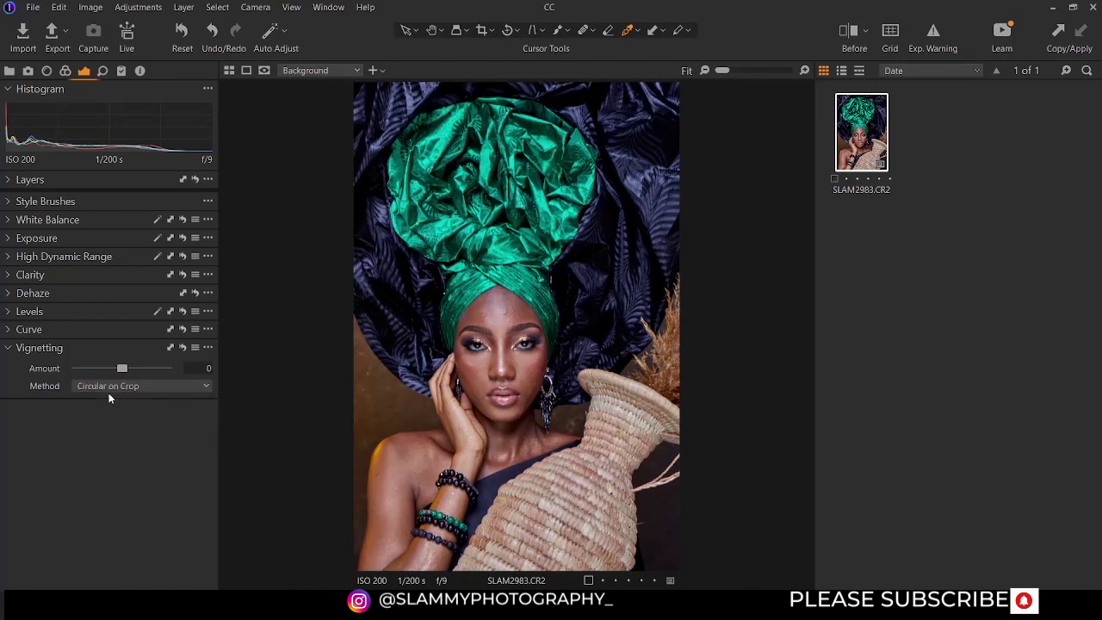
pyautogui.moveTo(122, 368)
pyautogui.mouseDown()
pyautogui.moveTo(92, 365)
pyautogui.moveTo(119, 368)
pyautogui.mouseUp()
pyautogui.click(191, 368)
pyautogui.write('0')
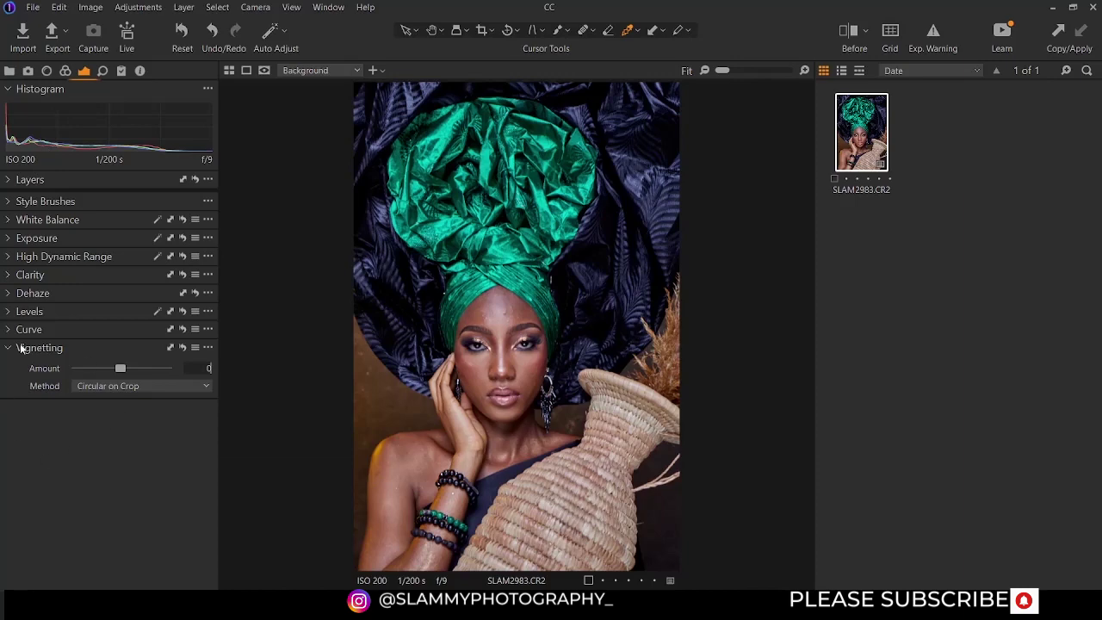
pyautogui.click(9, 348)
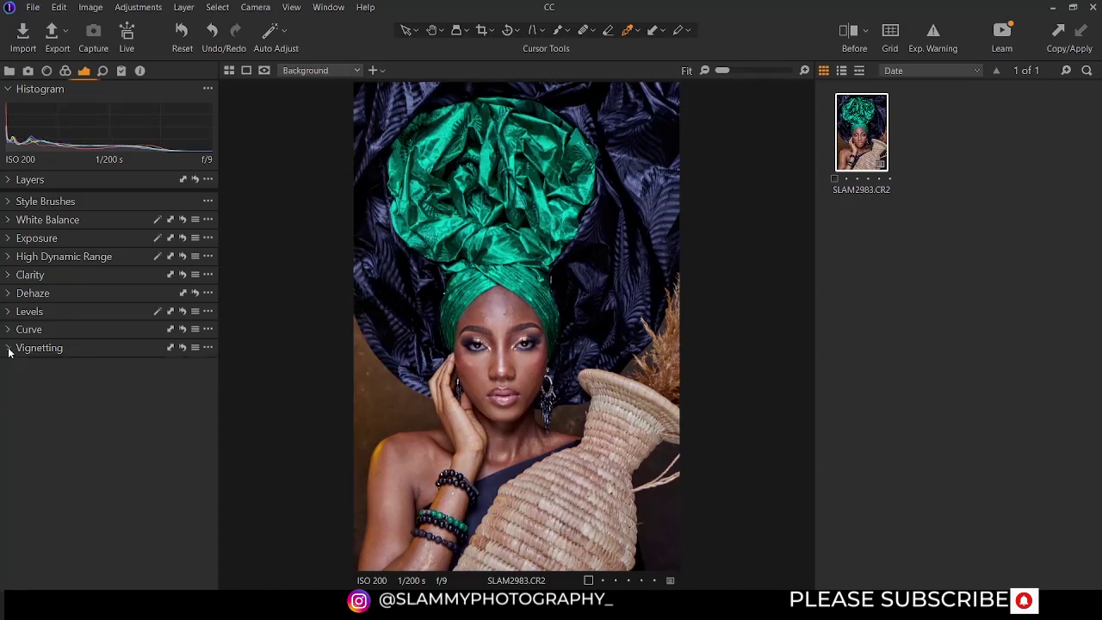
# Remove the Vignetting tool from the Exposure tool tab.
pyautogui.rightClick(98, 405)
pyautogui.moveTo(158, 416)
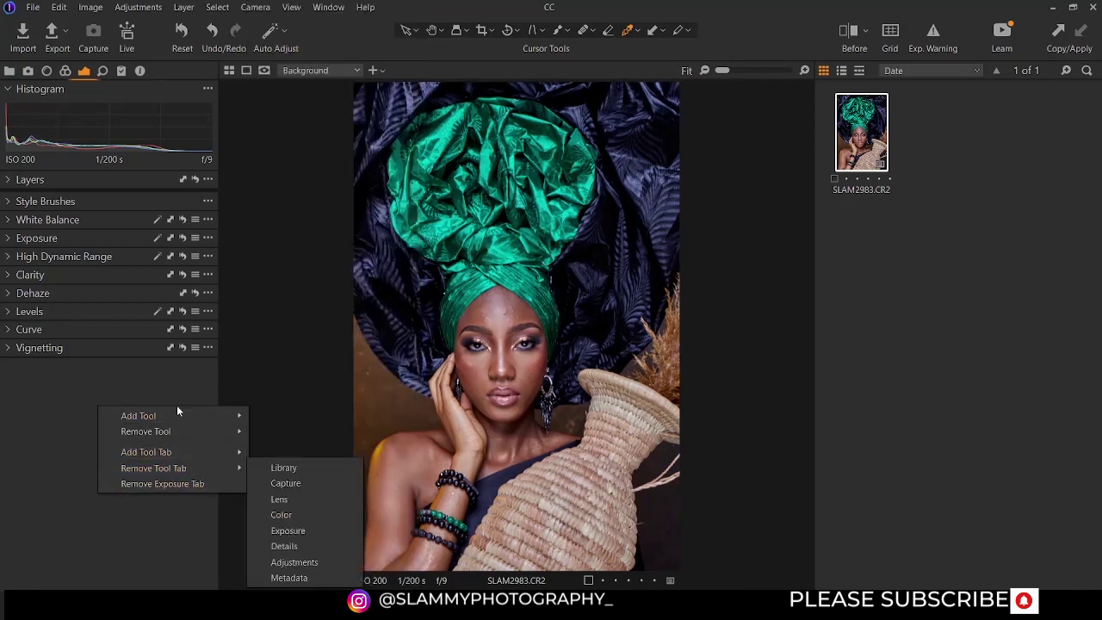
pyautogui.click(138, 377)
pyautogui.click(208, 348)
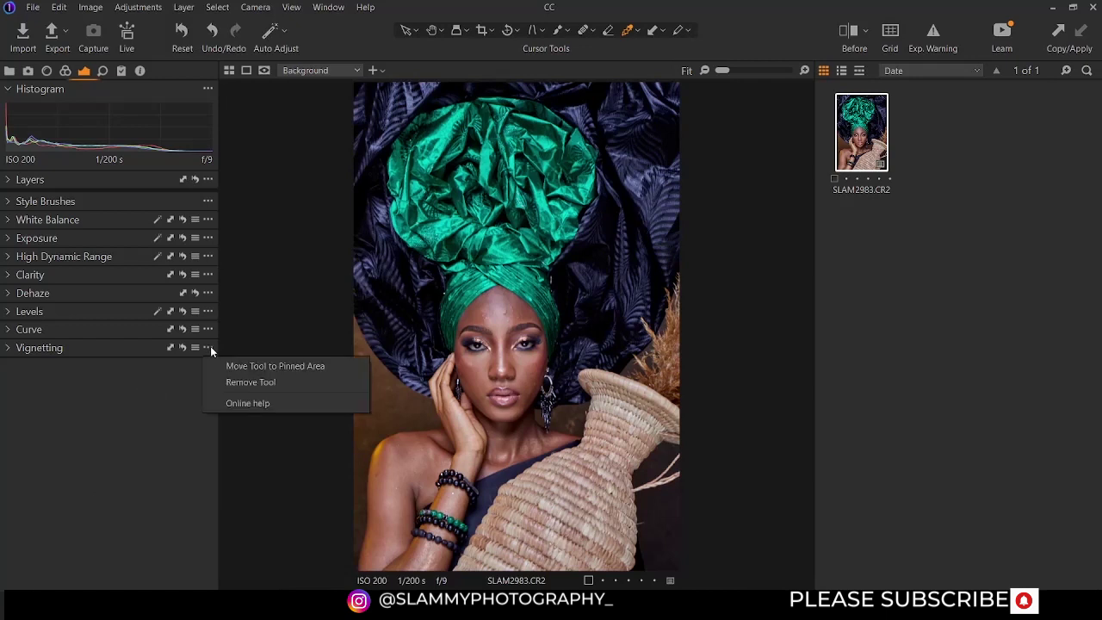
pyautogui.click(250, 385)
# Add the Vignetting tool back to the Exposure tool tab and collapse it.
pyautogui.rightClick(87, 360)
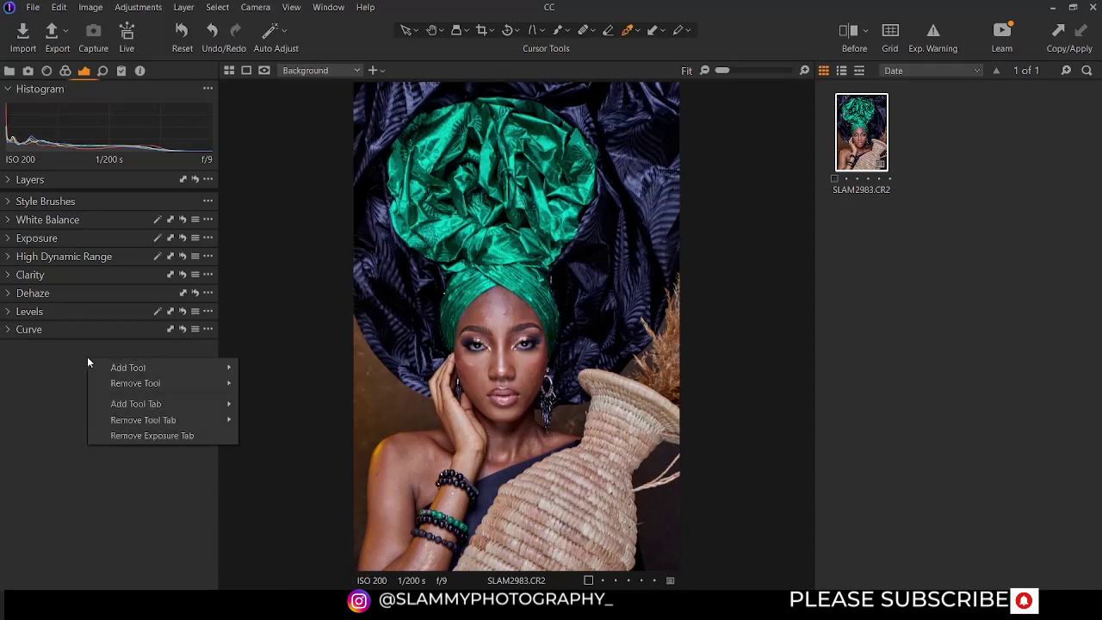
pyautogui.moveTo(170, 376)
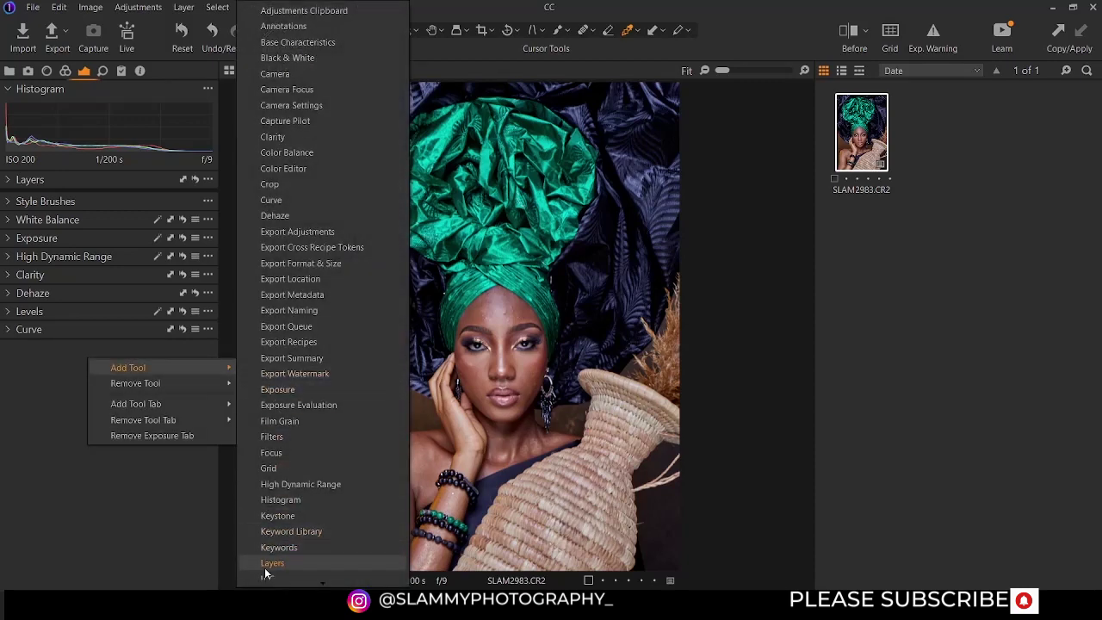
pyautogui.scroll(-5, 273, 560)
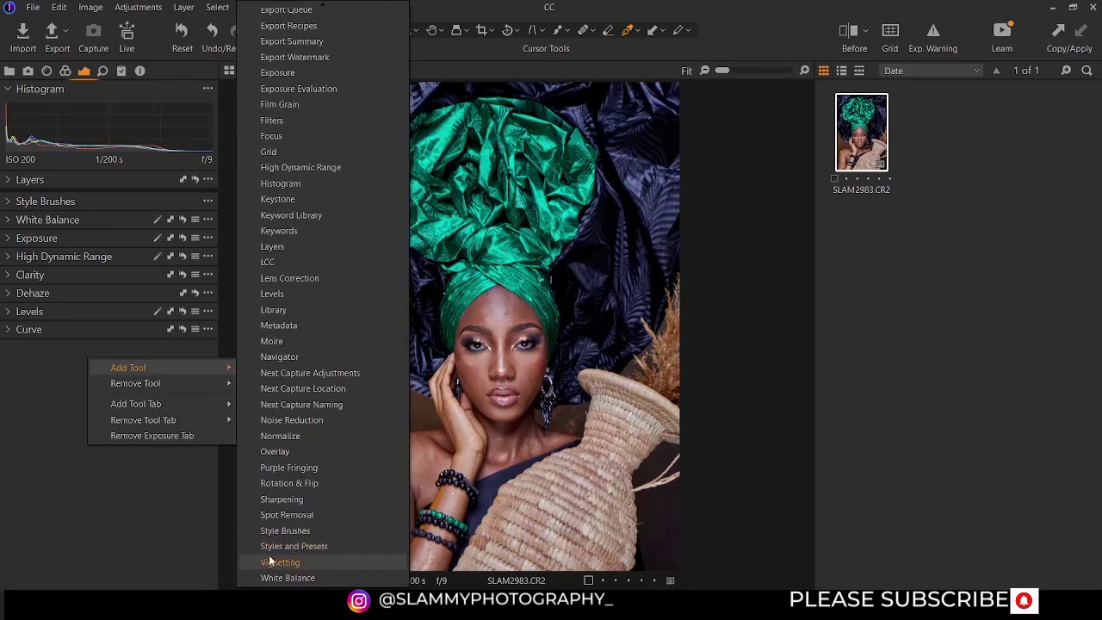
pyautogui.click(272, 561)
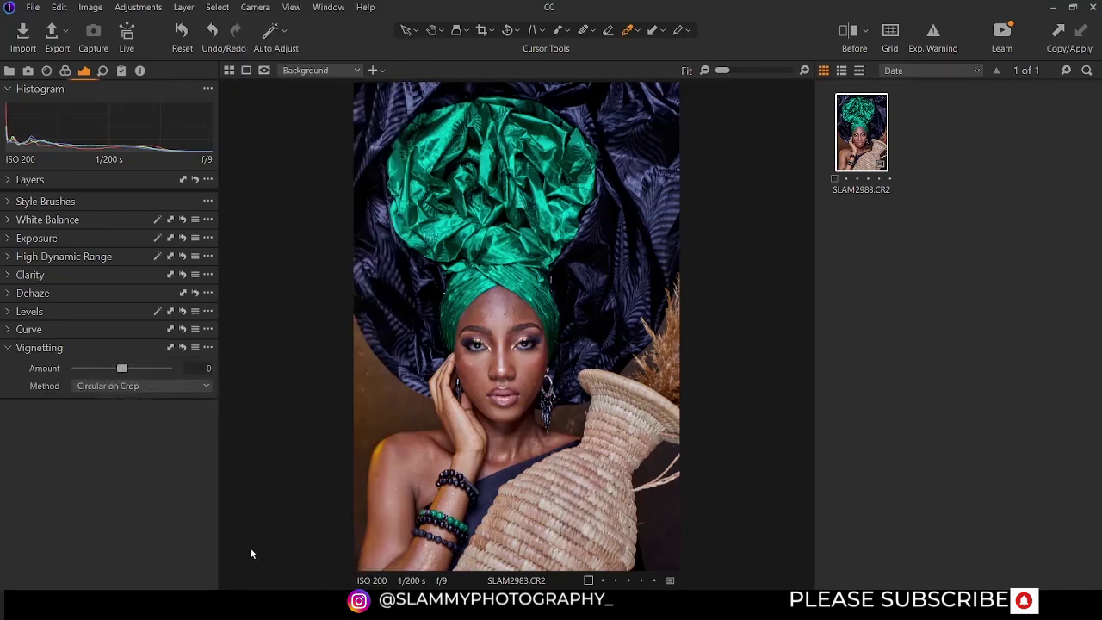
pyautogui.click(9, 347)
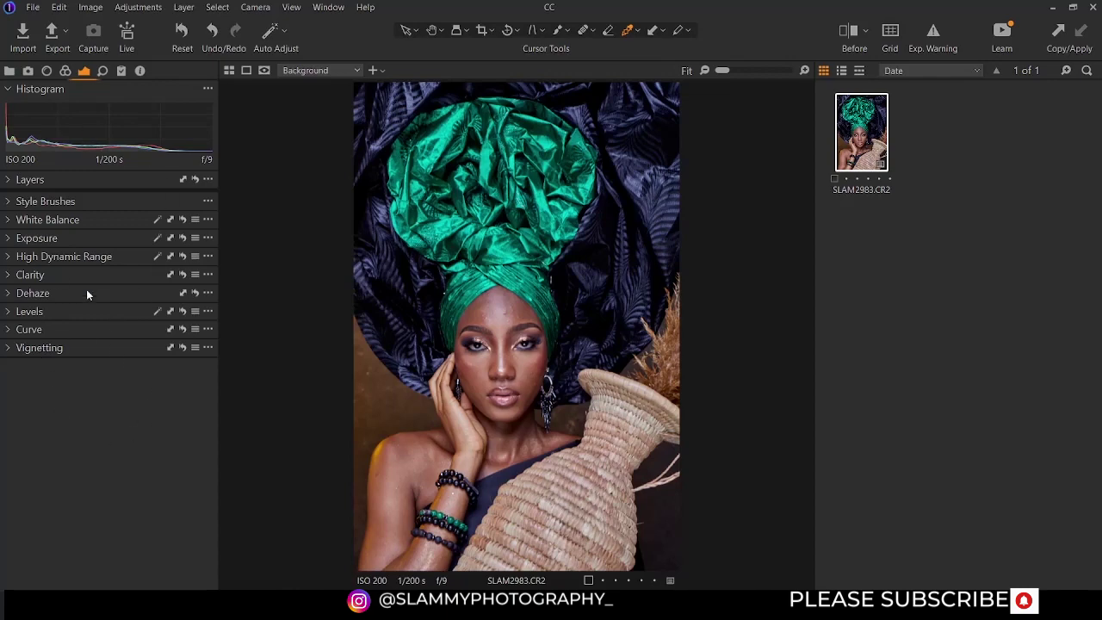
pyautogui.click(65, 73)
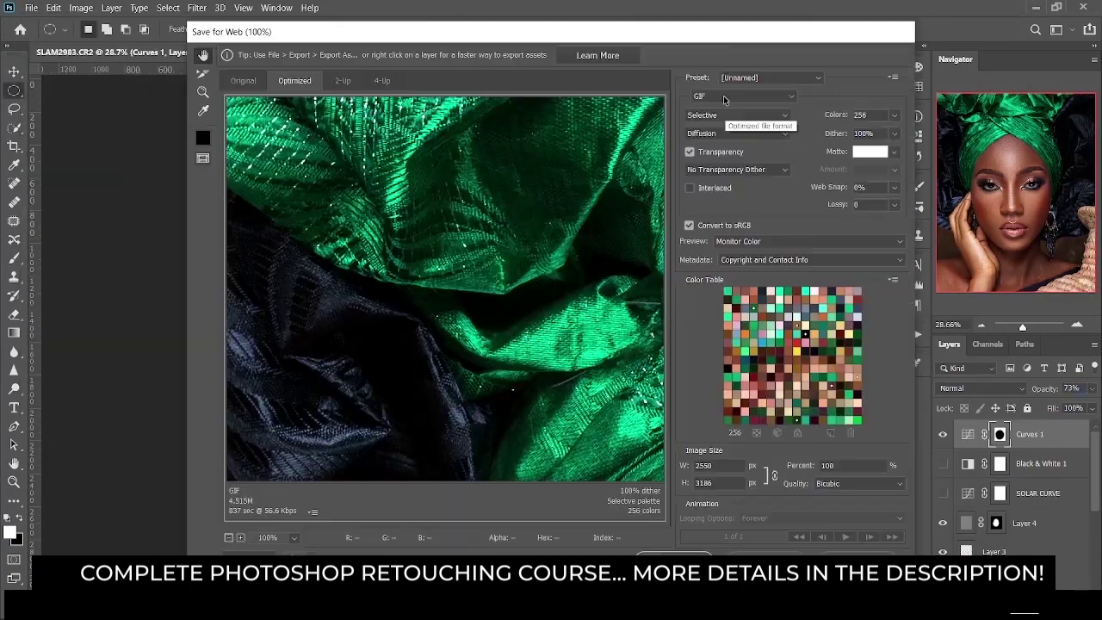
# In Photoshop's Save for Web dialog, set the format to JPEG, embed the color profile and choose Bicubic Sharper resampling.
pyautogui.click(723, 97)
pyautogui.click(715, 111)
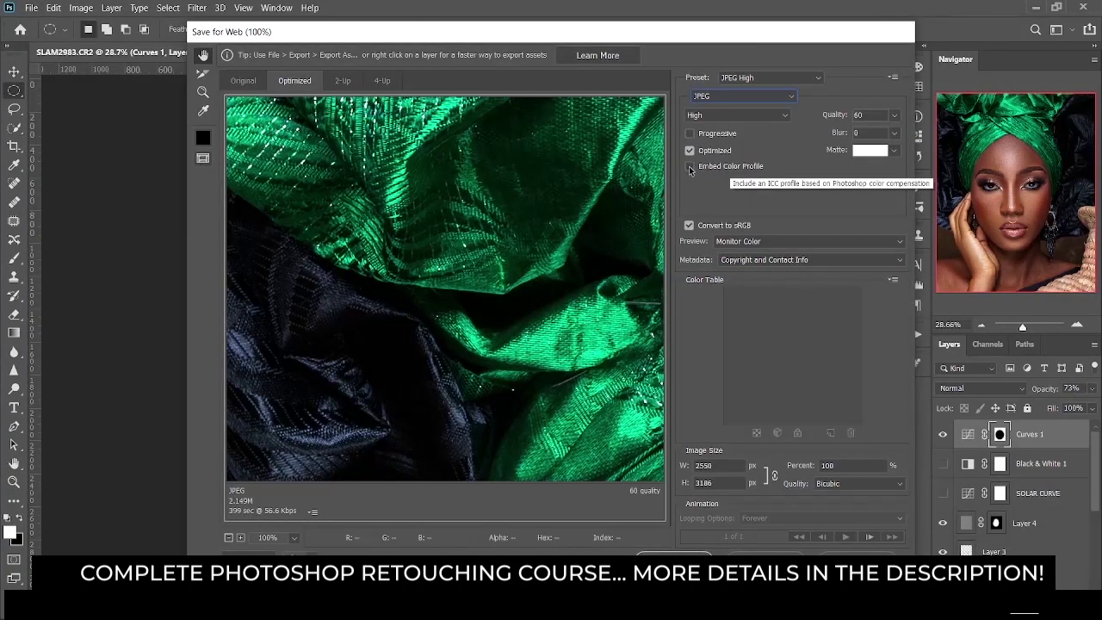
pyautogui.click(688, 167)
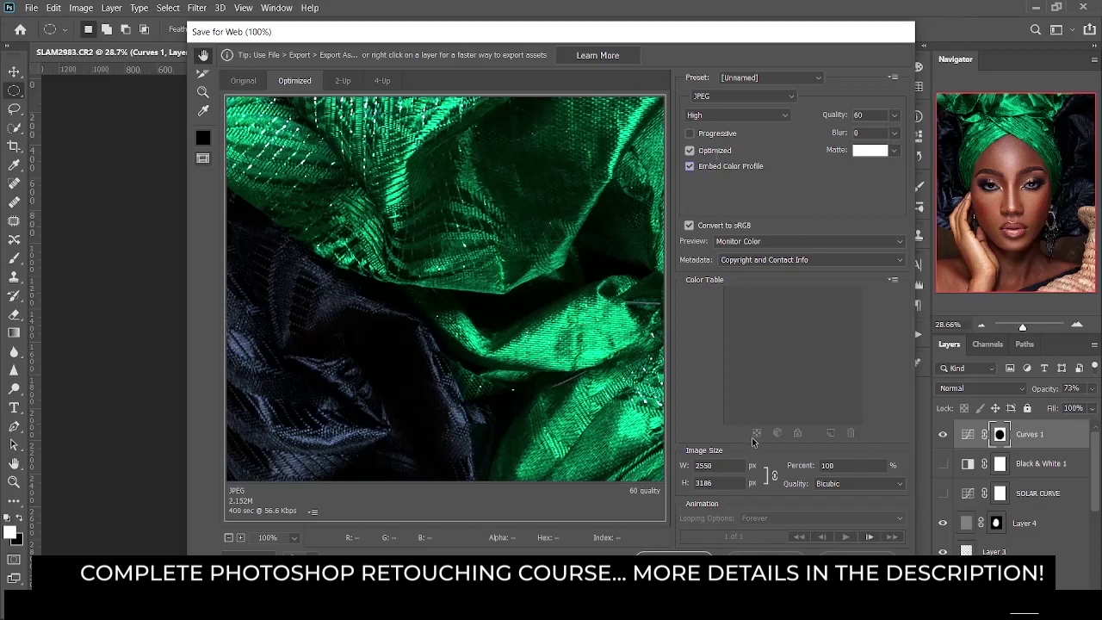
pyautogui.click(832, 485)
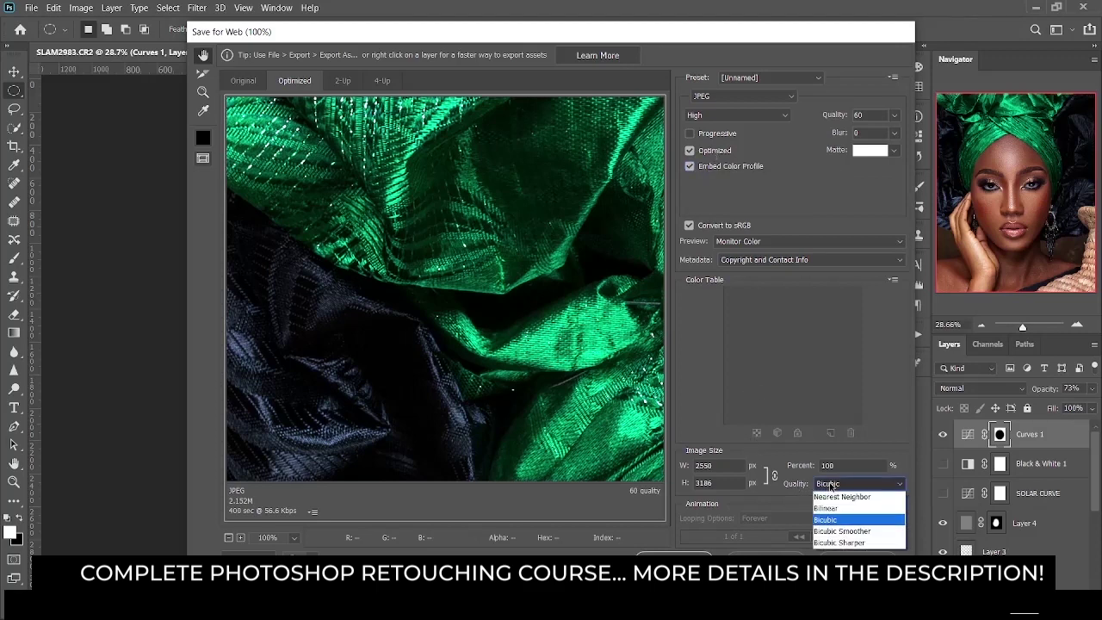
pyautogui.click(834, 544)
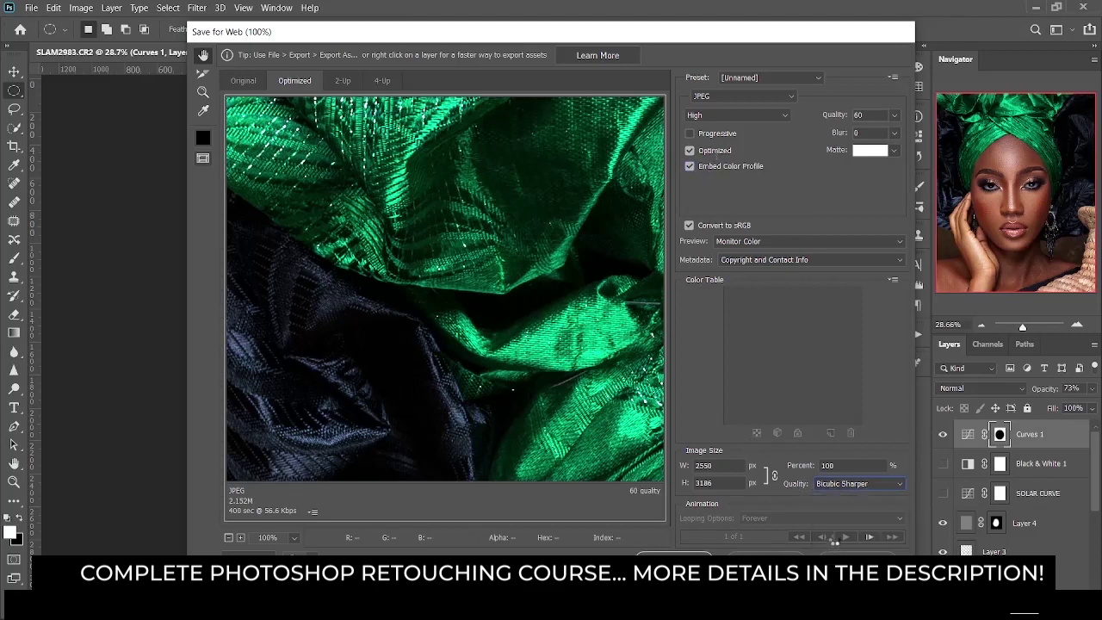
# Save the optimized web JPEG as SLAM2983 in the Documents folder, using the Images Only format and Default Settings.
pyautogui.moveTo(583, 399); pyautogui.dragTo(414, 189)
pyautogui.scroll(-5, 415, 189)
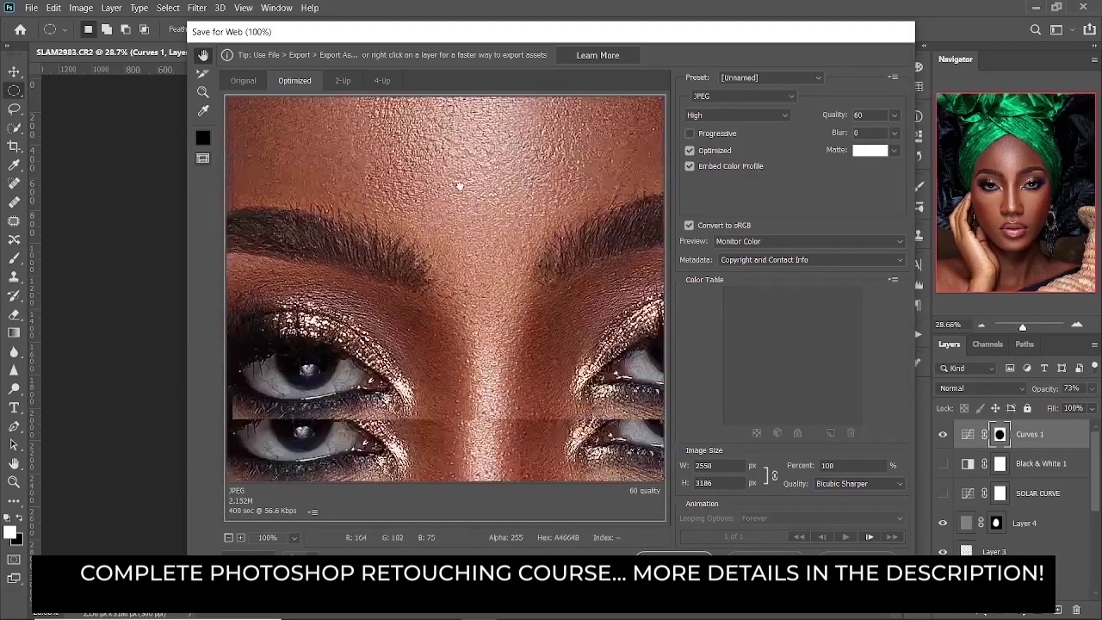
pyautogui.moveTo(433, 344); pyautogui.dragTo(453, 167)
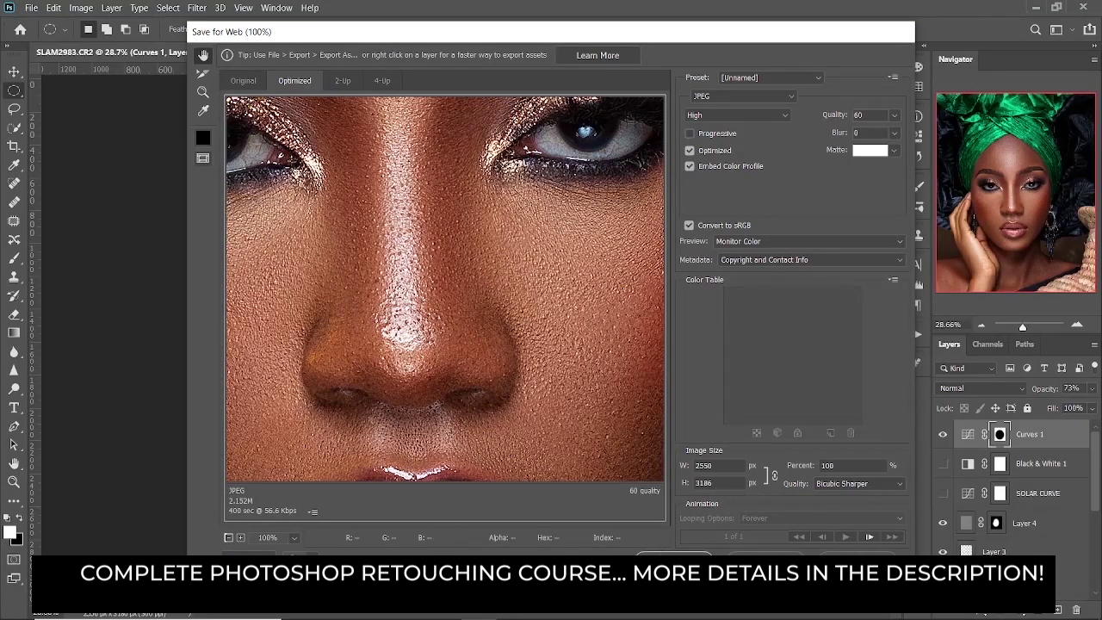
pyautogui.press('Return')
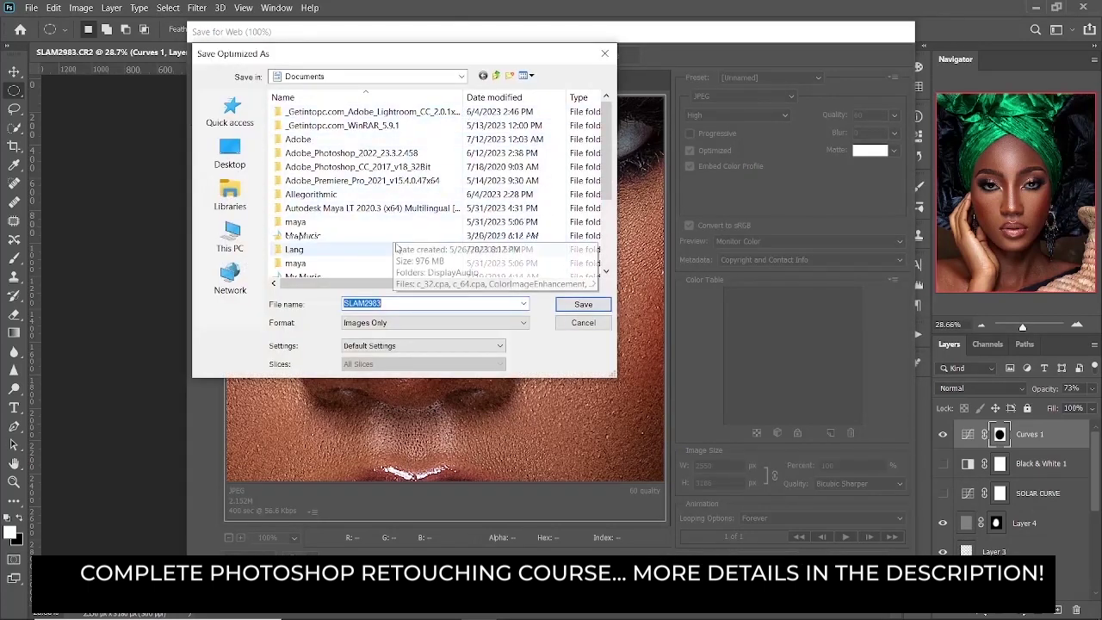
pyautogui.scroll(-3, 404, 248)
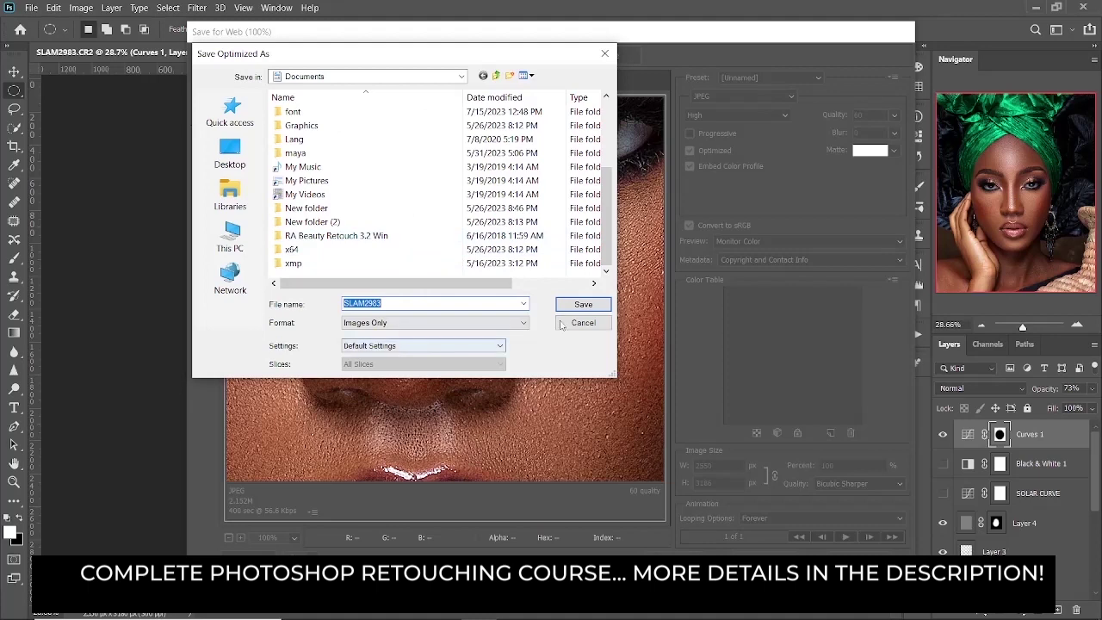
pyautogui.click(583, 305)
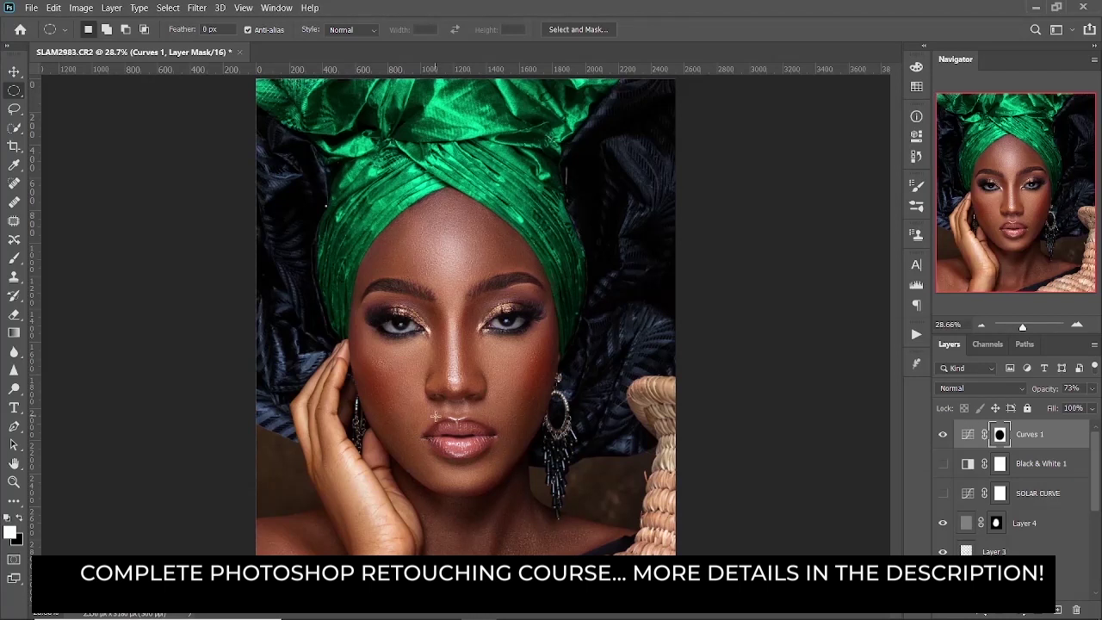
# Examine the retouched skin, eyes, nose and lips up close and compare them with the whole portrait fitted on screen.
pyautogui.click(19, 485)
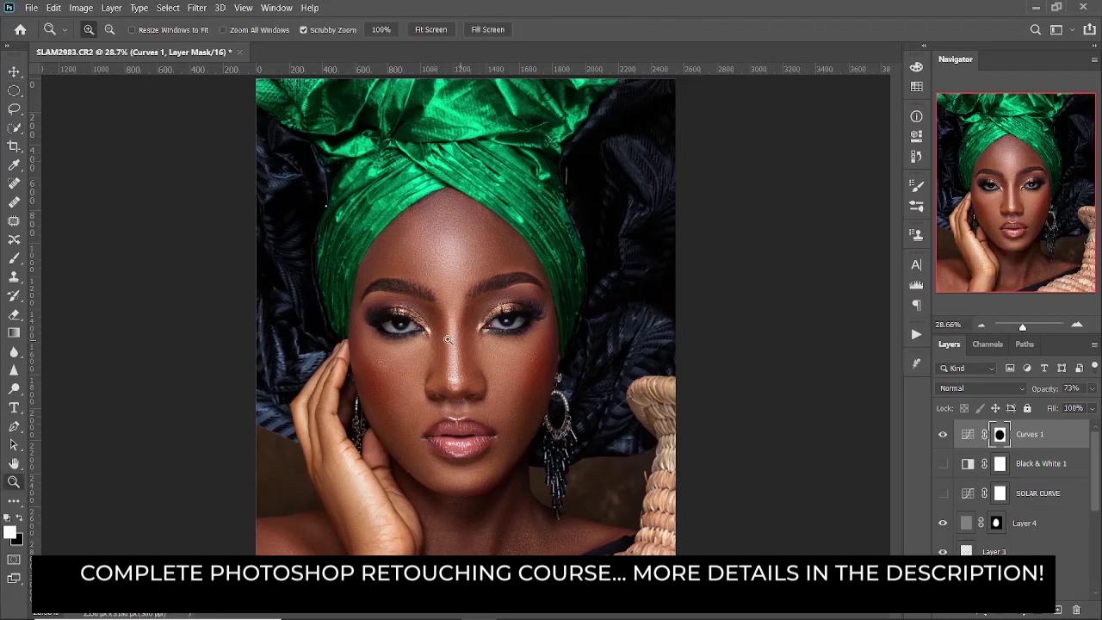
pyautogui.moveTo(443, 336); pyautogui.dragTo(422, 238)
pyautogui.scroll(2, 422, 241)
pyautogui.scroll(5, 422, 241)
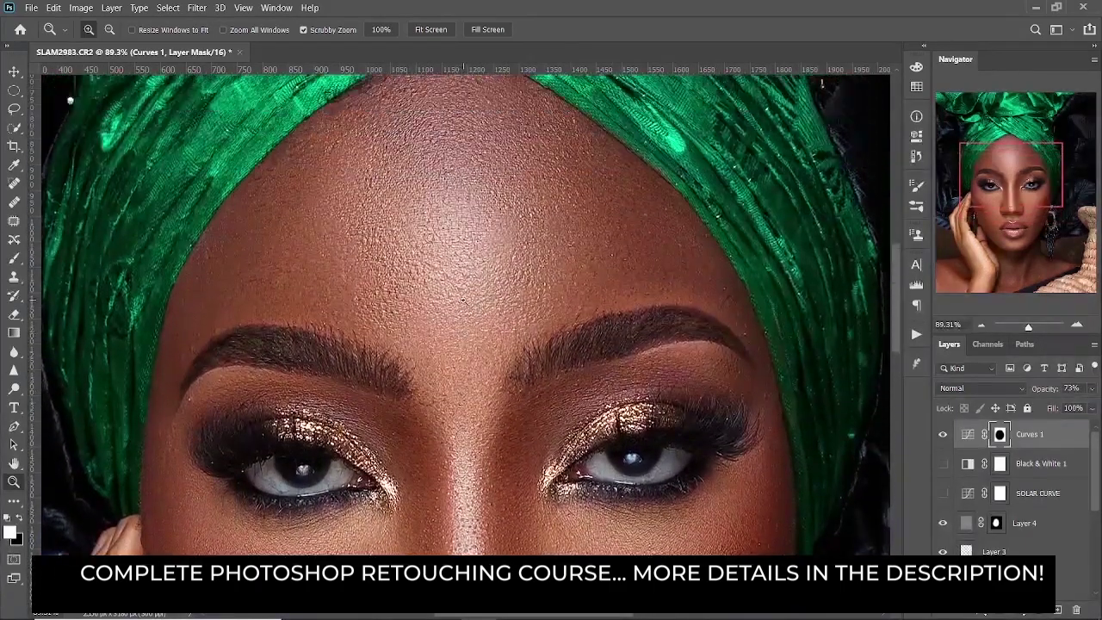
pyautogui.scroll(-10, 465, 314)
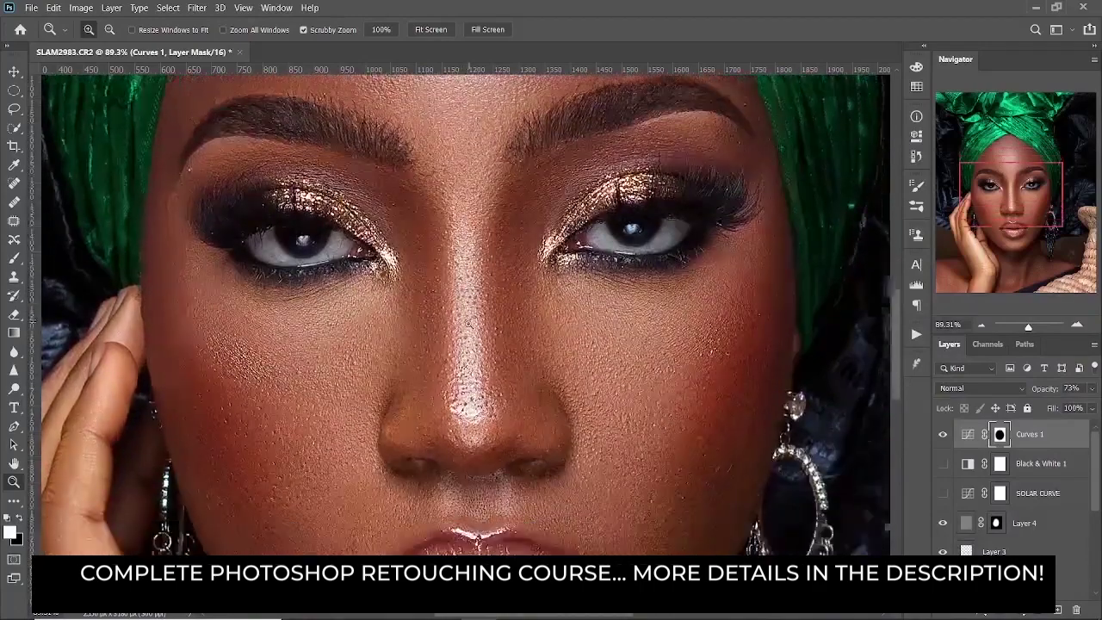
pyautogui.scroll(-3, 450, 215)
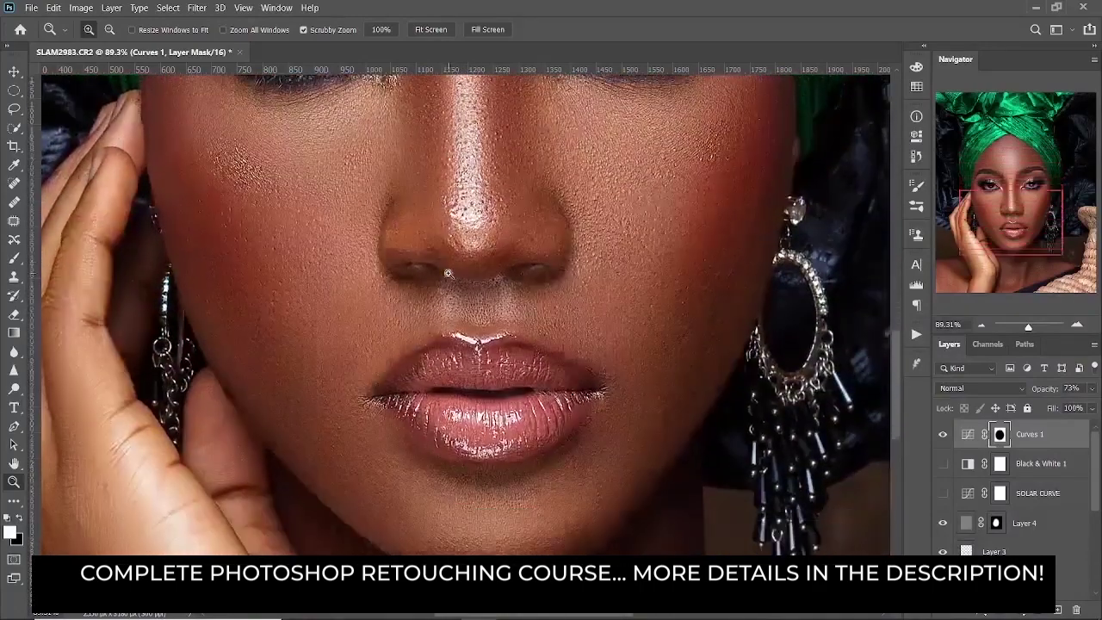
pyautogui.click(246, 7)
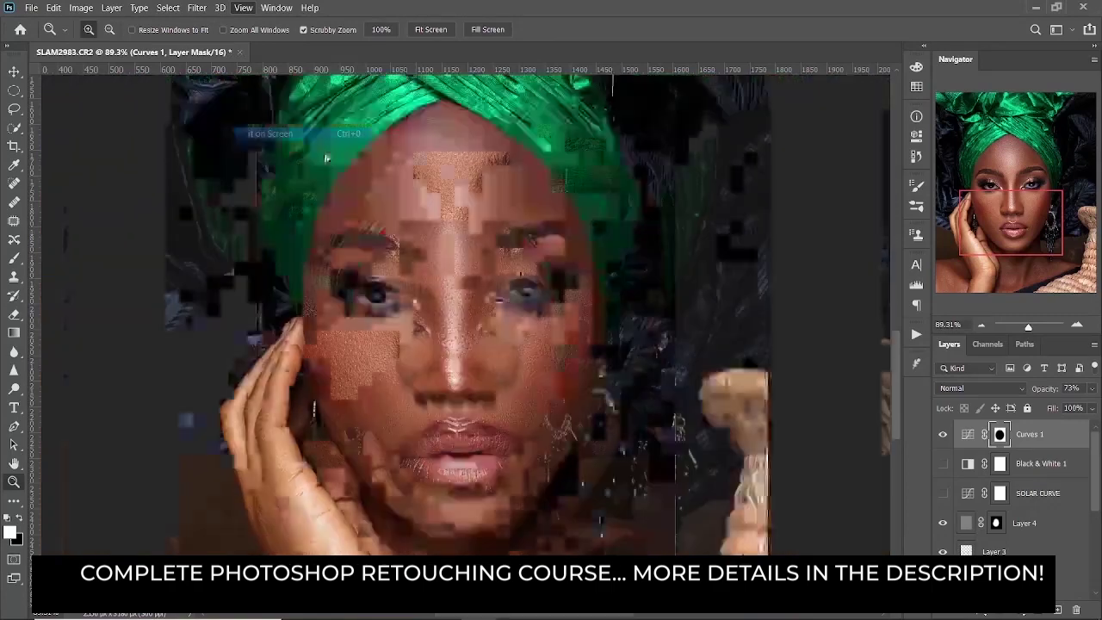
pyautogui.click(300, 130)
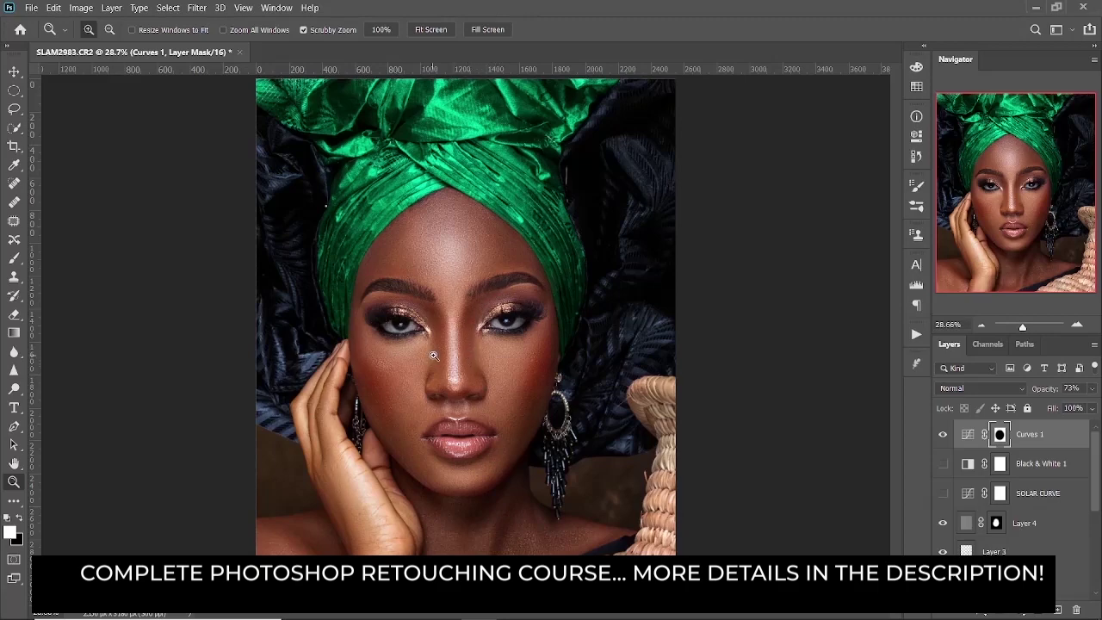
pyautogui.moveTo(433, 356); pyautogui.dragTo(482, 385)
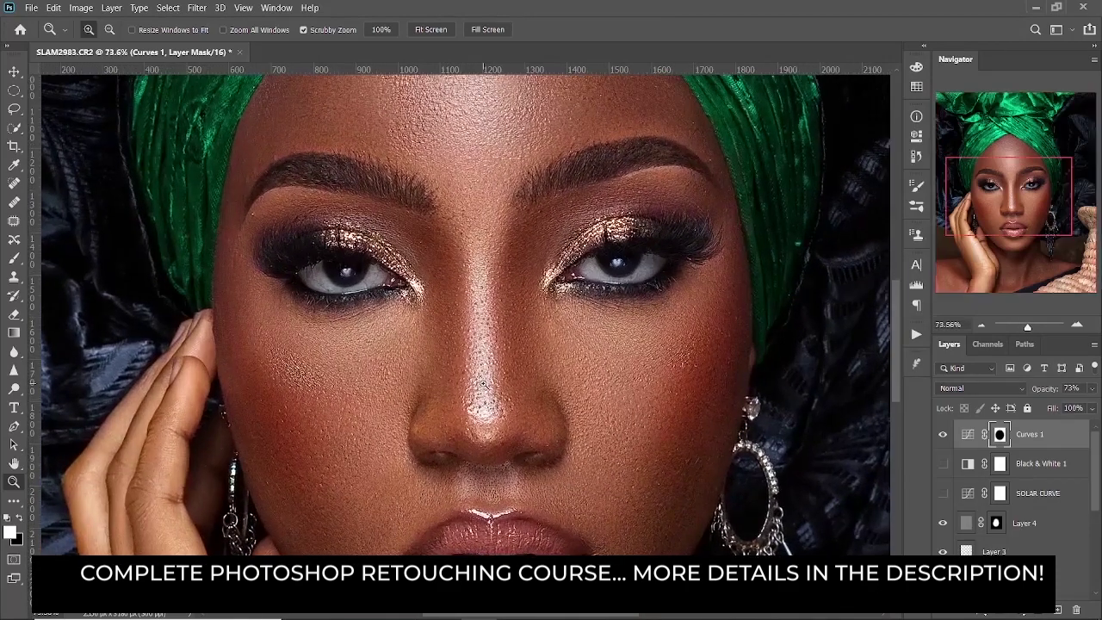
pyautogui.click(244, 8)
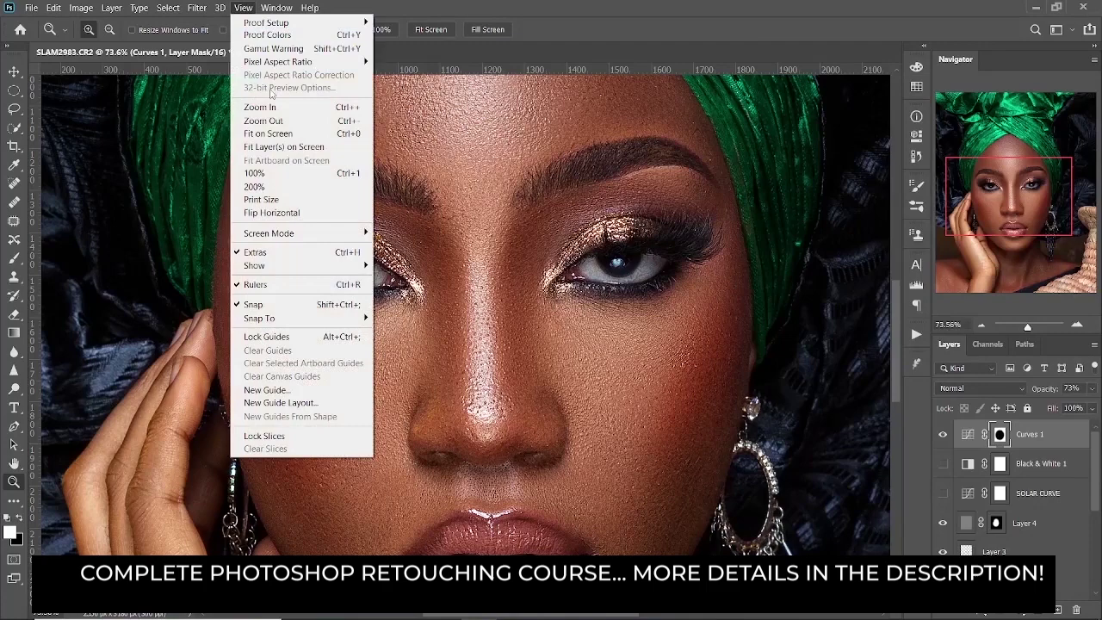
pyautogui.click(267, 134)
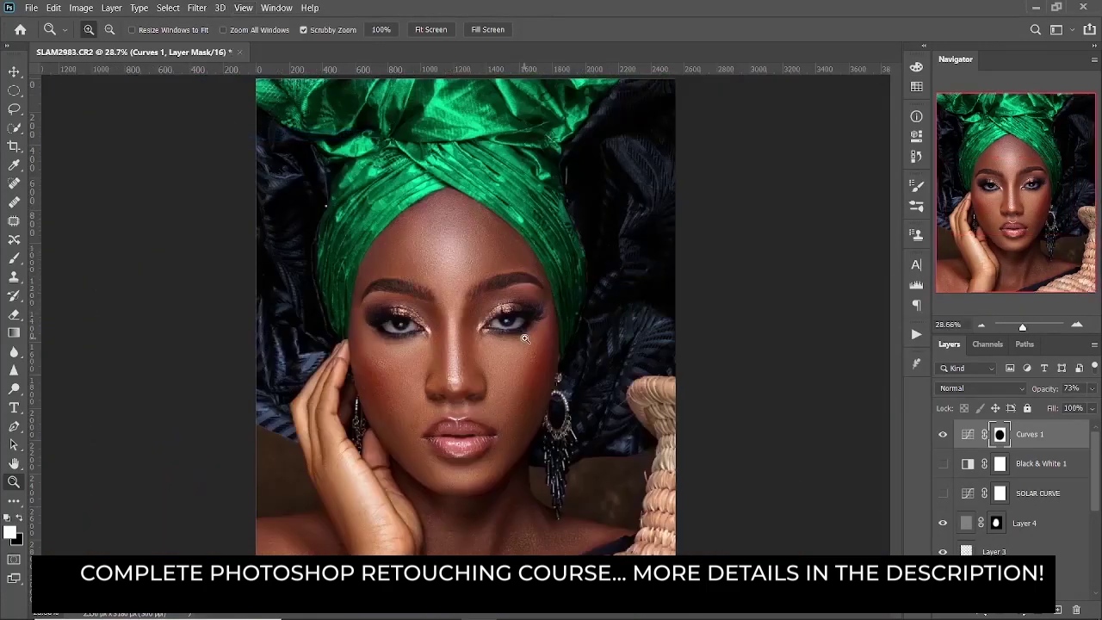